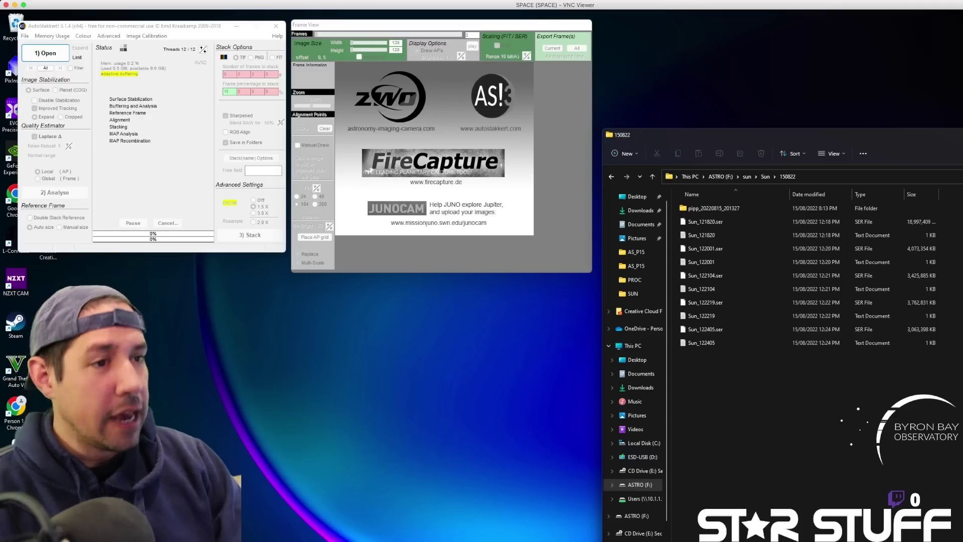
- Look through the five SER recordings of the Sun in the 150822 folder
left_click_drag(639, 135, 634, 97)
left_click(699, 183)
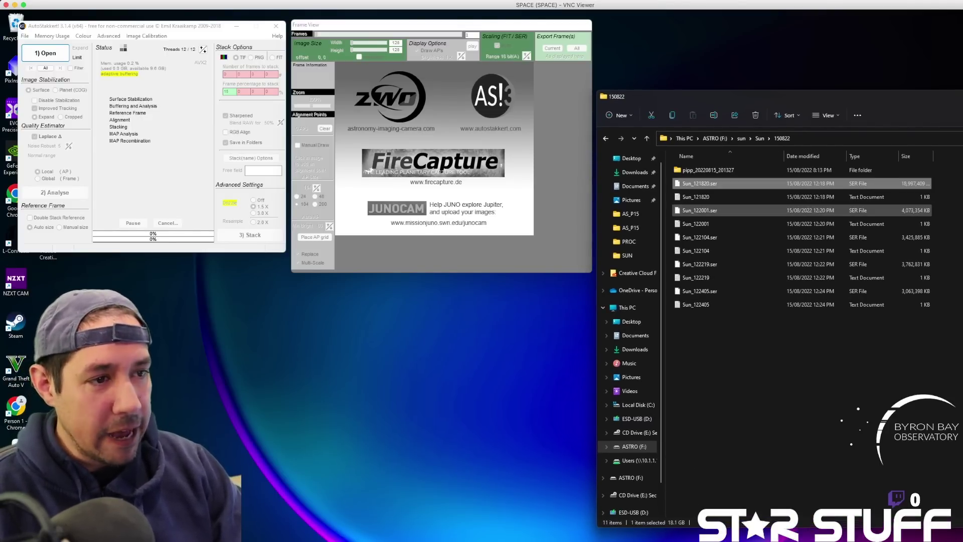
left_click(700, 210)
left_click(700, 238)
left_click(700, 264)
left_click(699, 291)
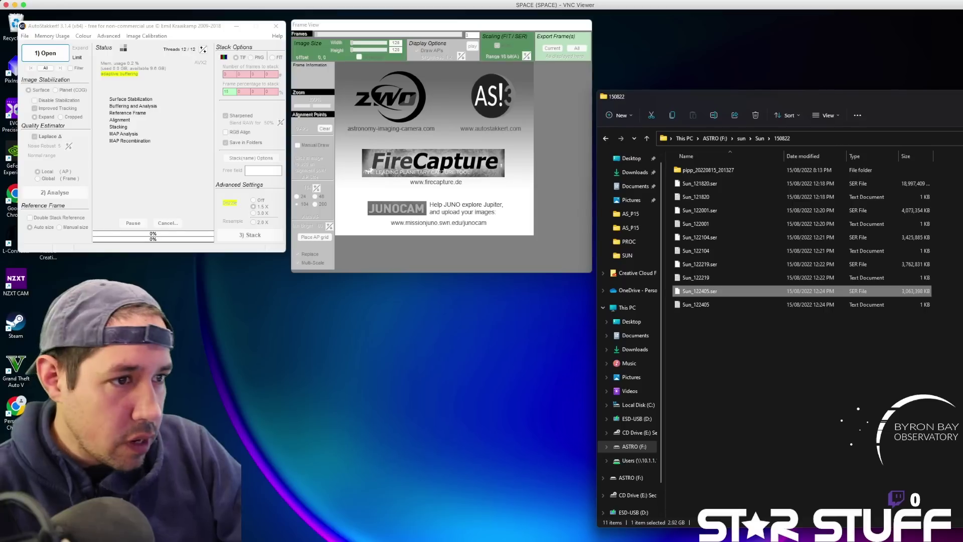
- Load Sun_121820.ser into AutoStakkert and preview its frames at 50% zoom
left_click(45, 52)
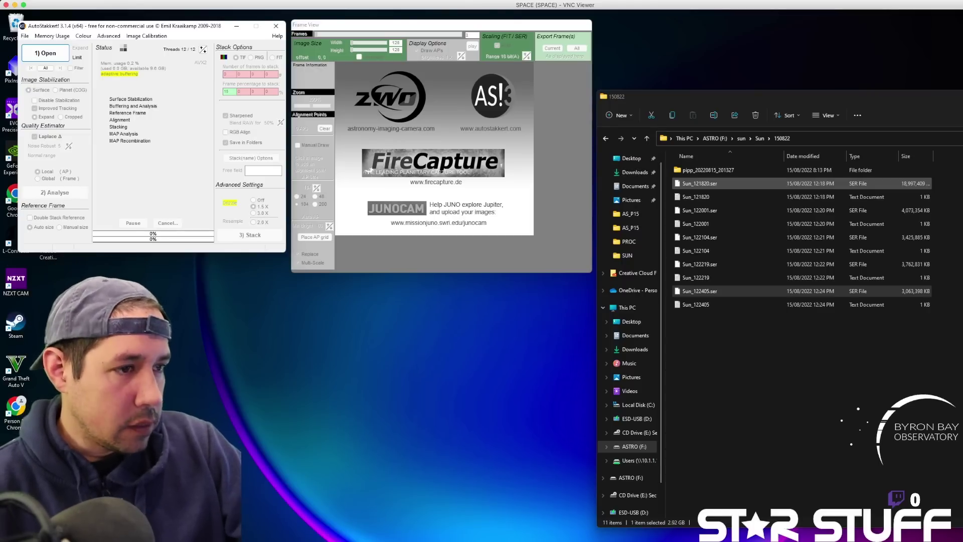
left_click_drag(700, 183, 567, 211)
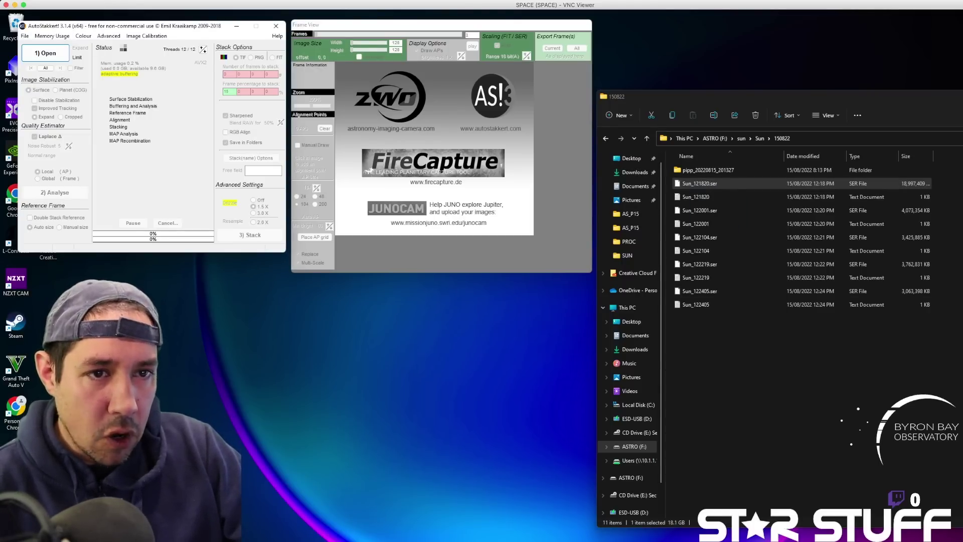
key("Return")
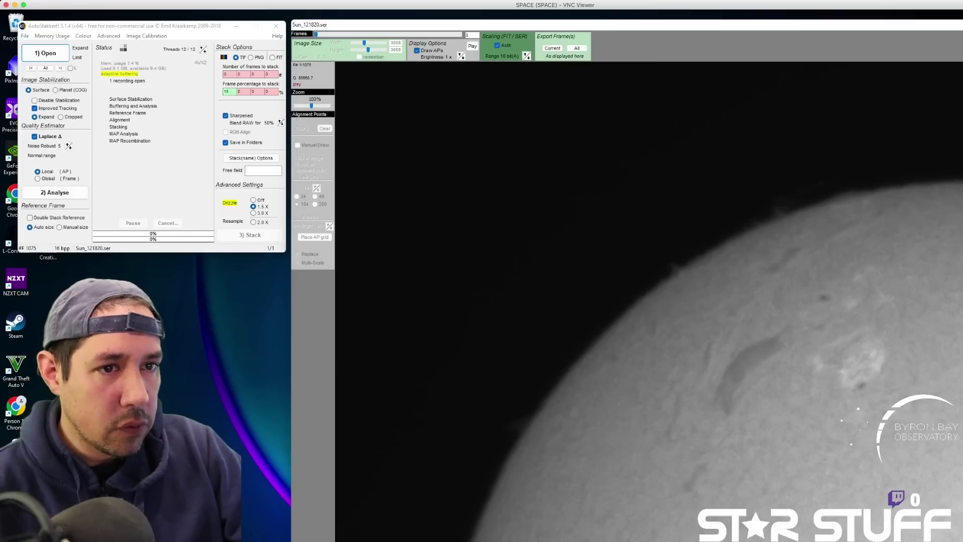
left_click_drag(311, 105, 302, 106)
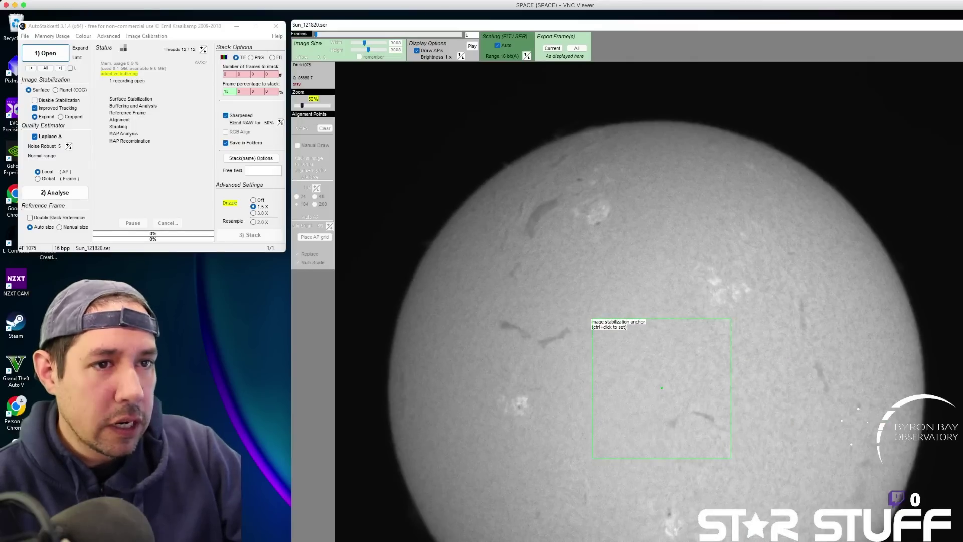
left_click_drag(316, 34, 402, 34)
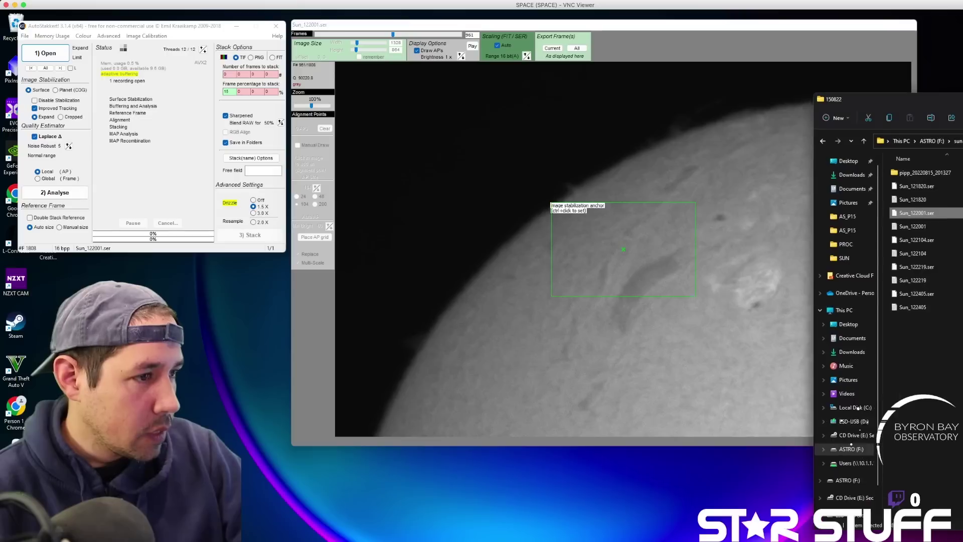
- Preview the frames of Sun_122001.ser and set the image stabilization anchor on the small dark sunspot above the bright active region
left_click_drag(961, 98, 858, 99)
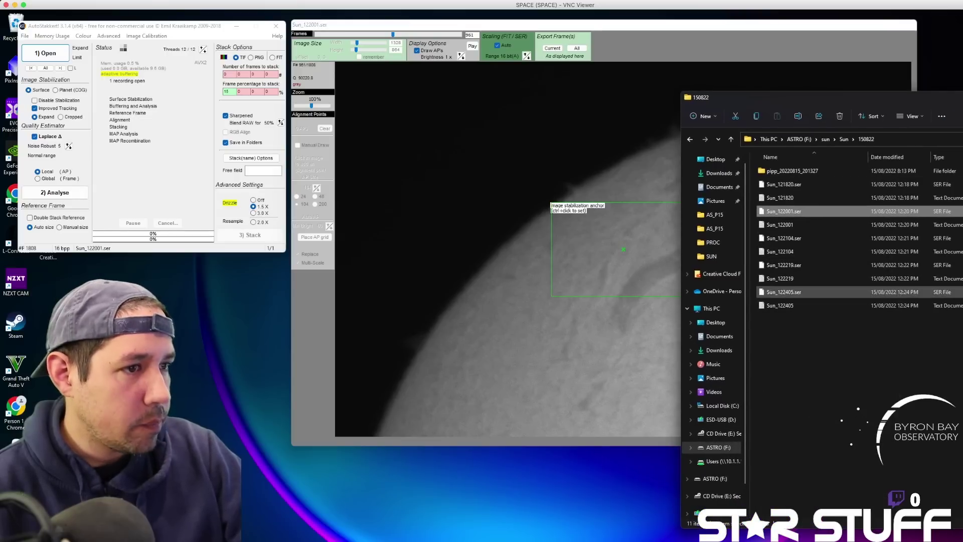
left_click_drag(743, 94, 897, 103)
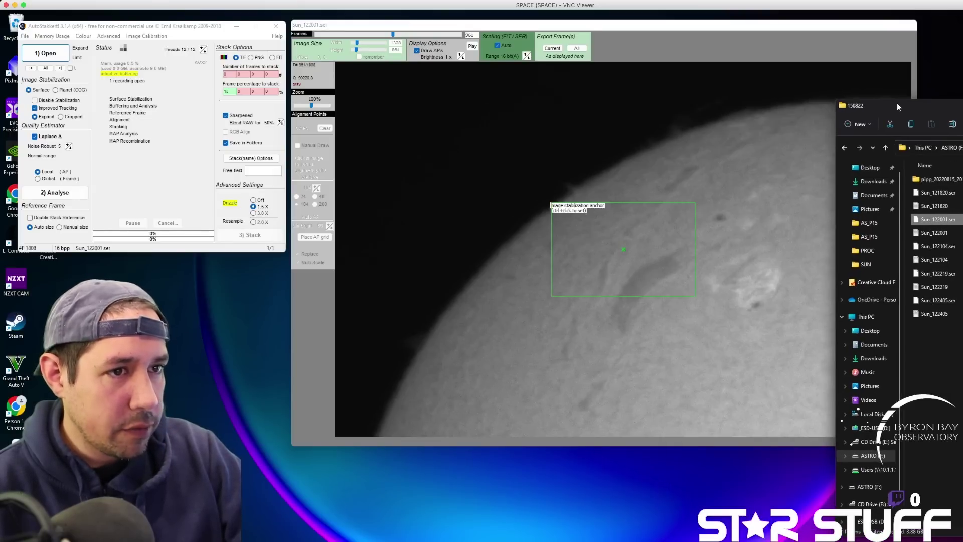
left_click_drag(392, 34, 358, 34)
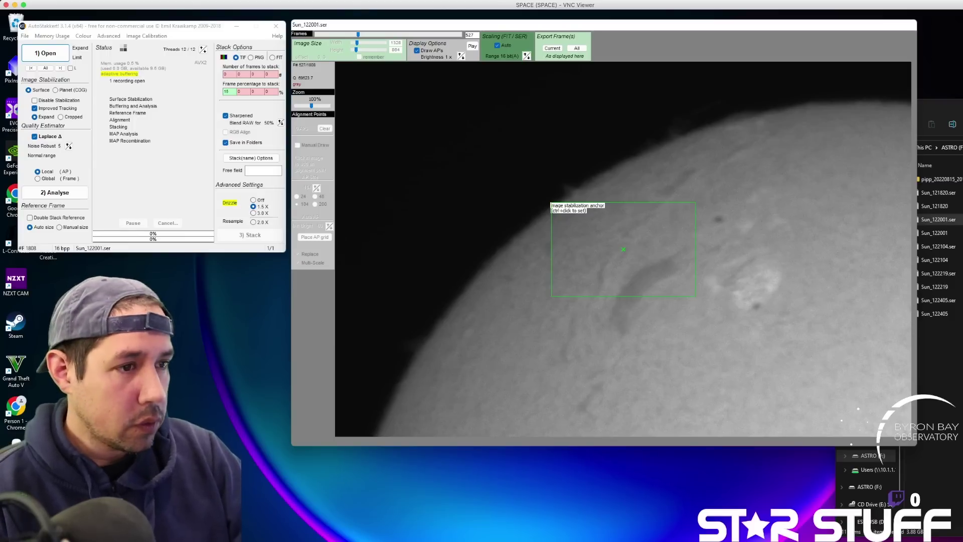
left_click(717, 220, "ctrl")
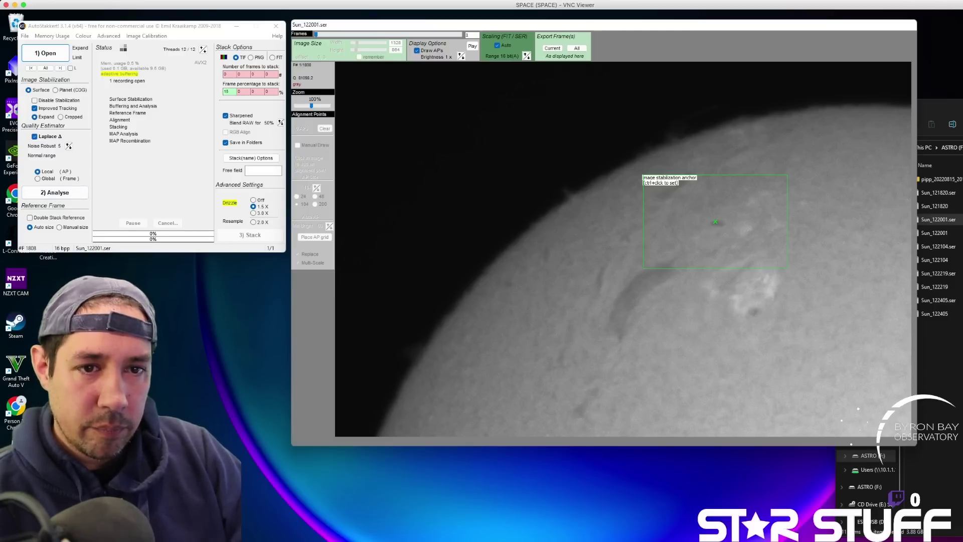
- Analyse the recording's frame quality and place an automatic alignment point grid with AP size 104
left_click(57, 193)
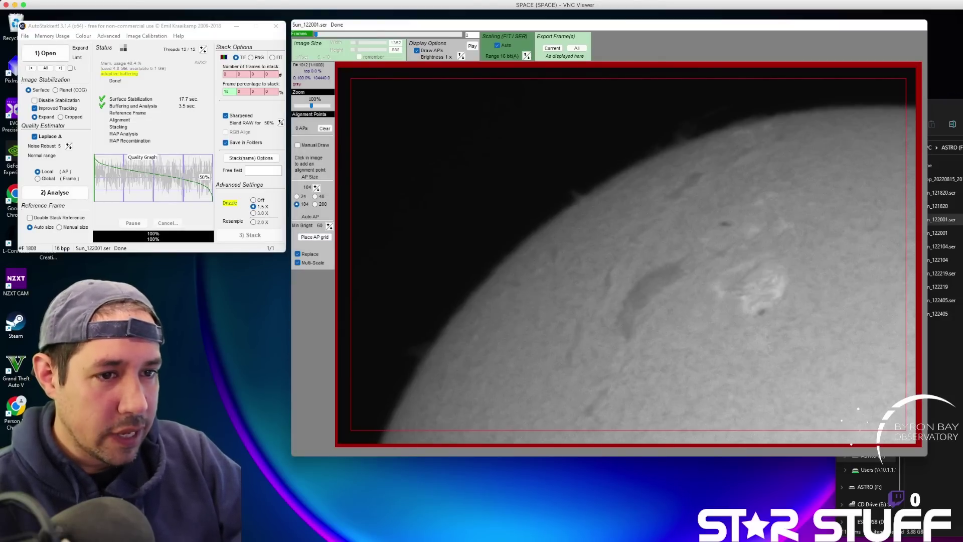
left_click(314, 237)
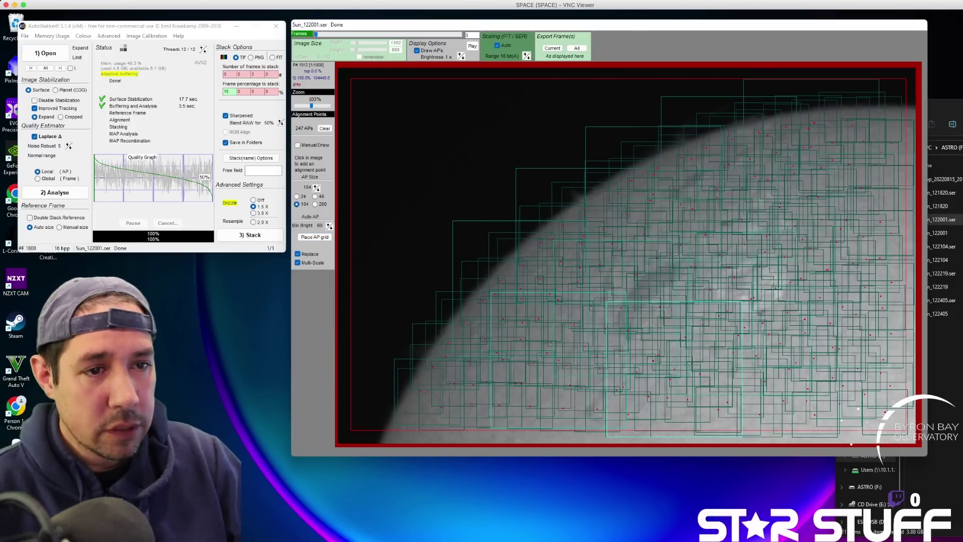
- Try alignment point grids with AP sizes 24 and 200, and place the grid again at size 104
left_click(297, 196)
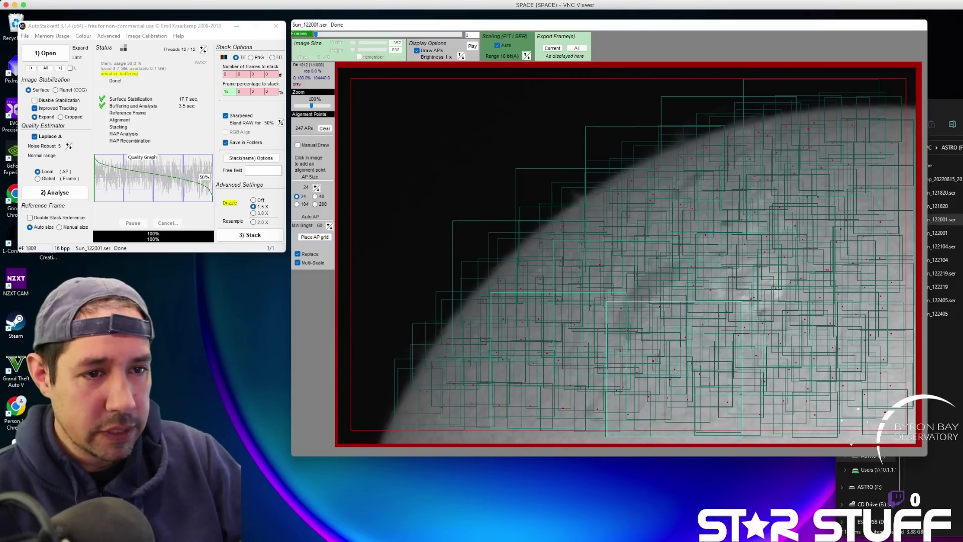
left_click(314, 236)
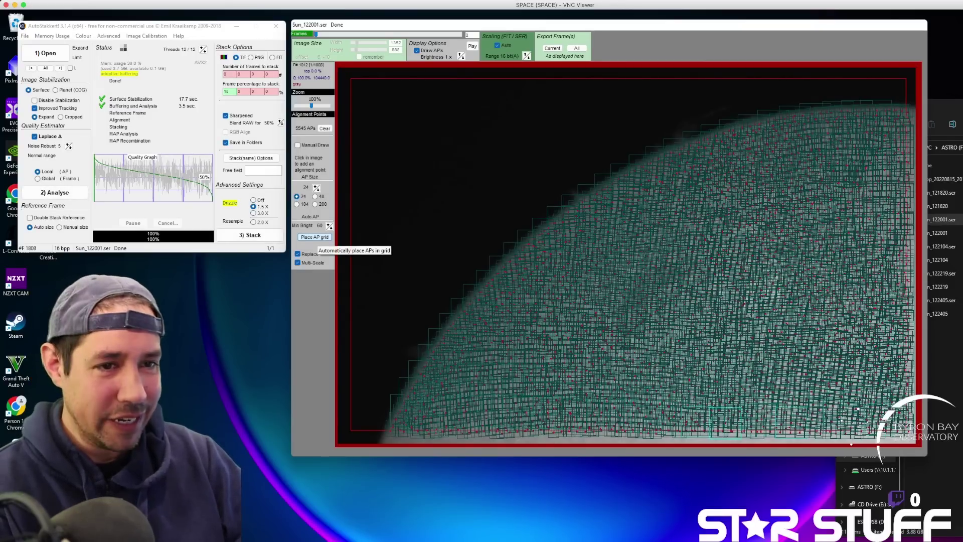
left_click(315, 204)
left_click(315, 237)
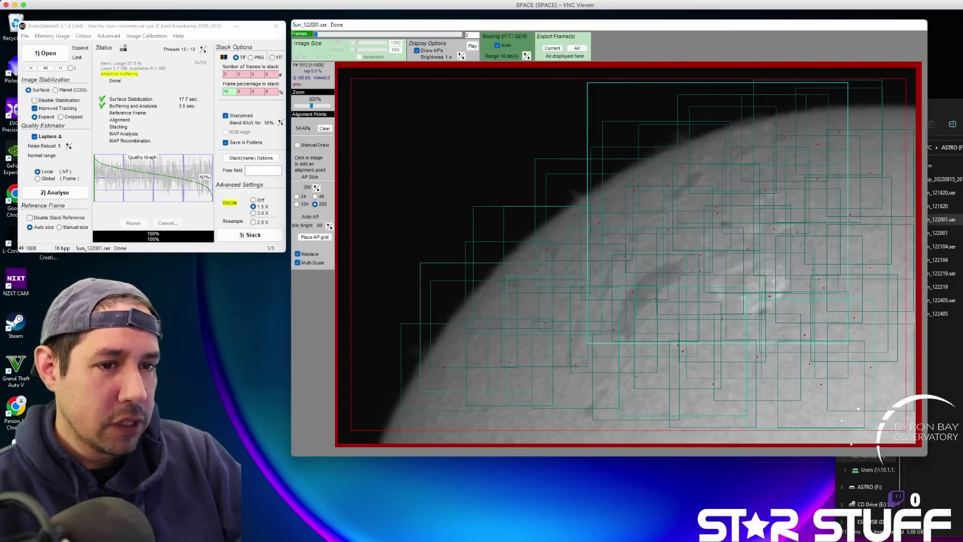
left_click(297, 204)
left_click(315, 237)
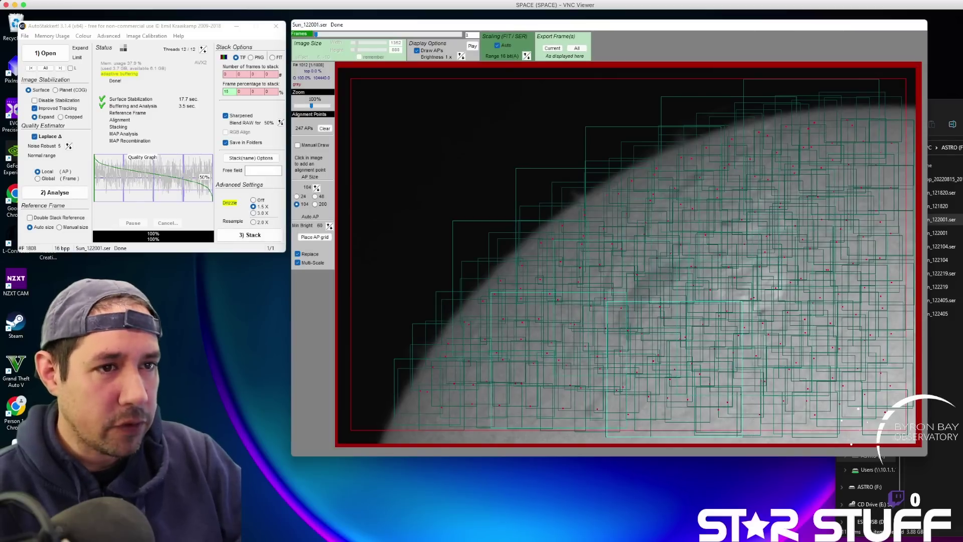
- Stack the recording using 15 percent of the frames
left_click(230, 92)
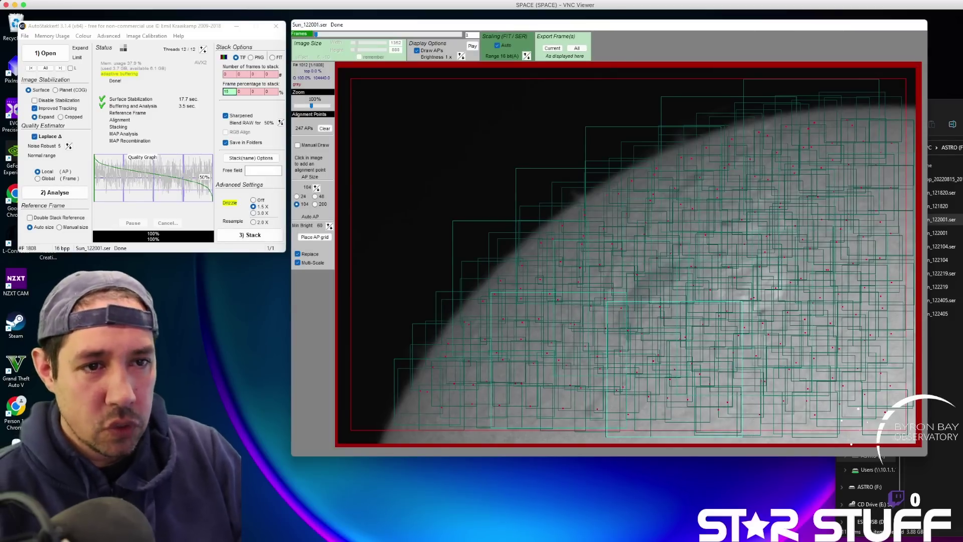
double_click(227, 92)
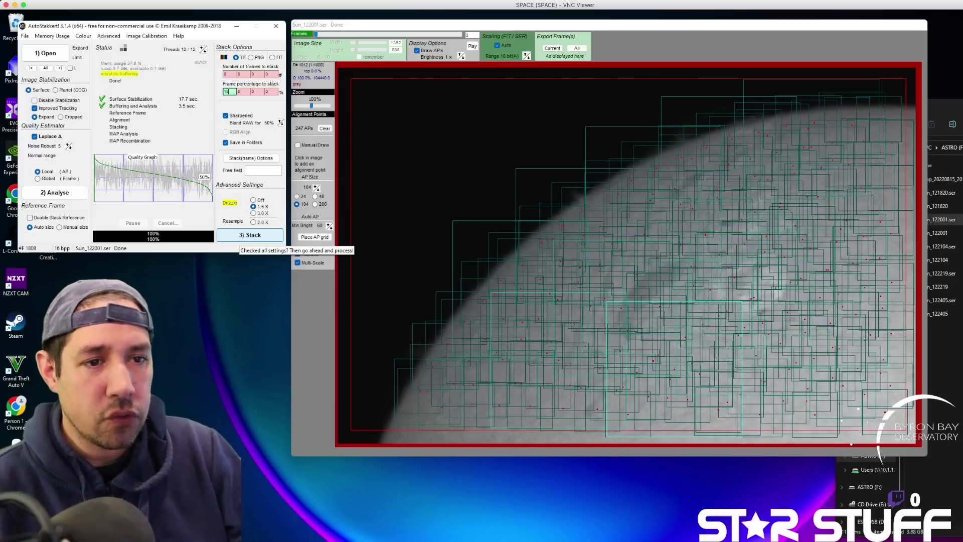
left_click(250, 235)
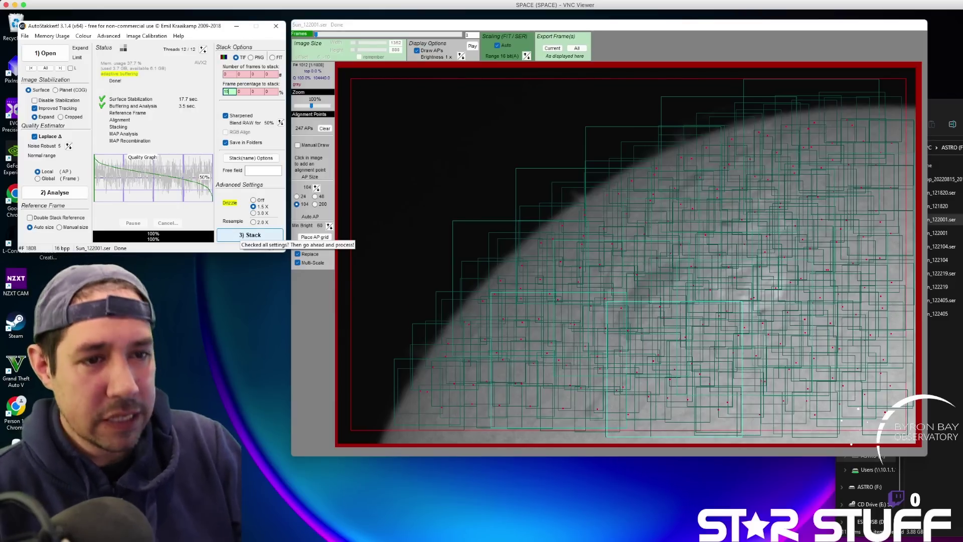
left_click(250, 235)
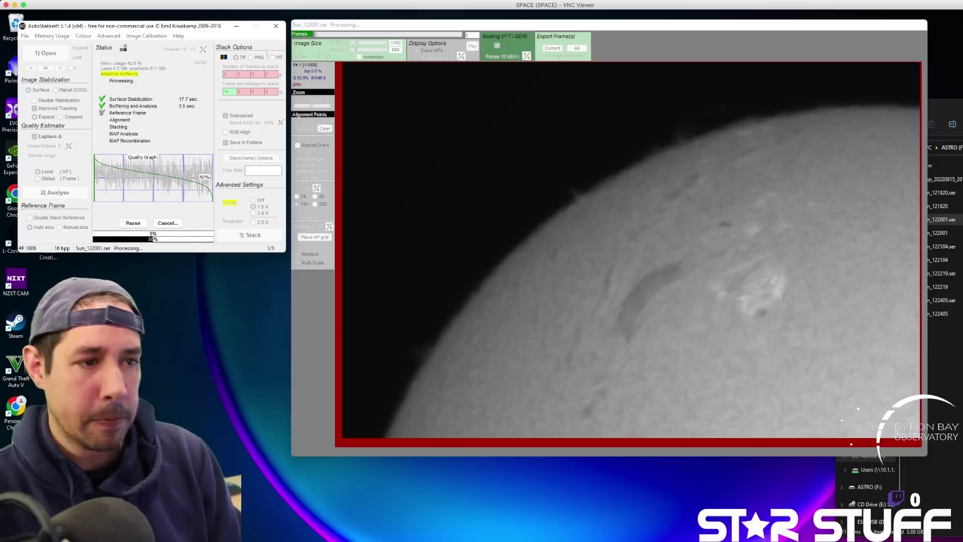
- Open the AS_P15 output folder and view the stacked image Sun_122001_lapl5_ap247_Drizzle15
left_click_drag(903, 105, 600, 184)
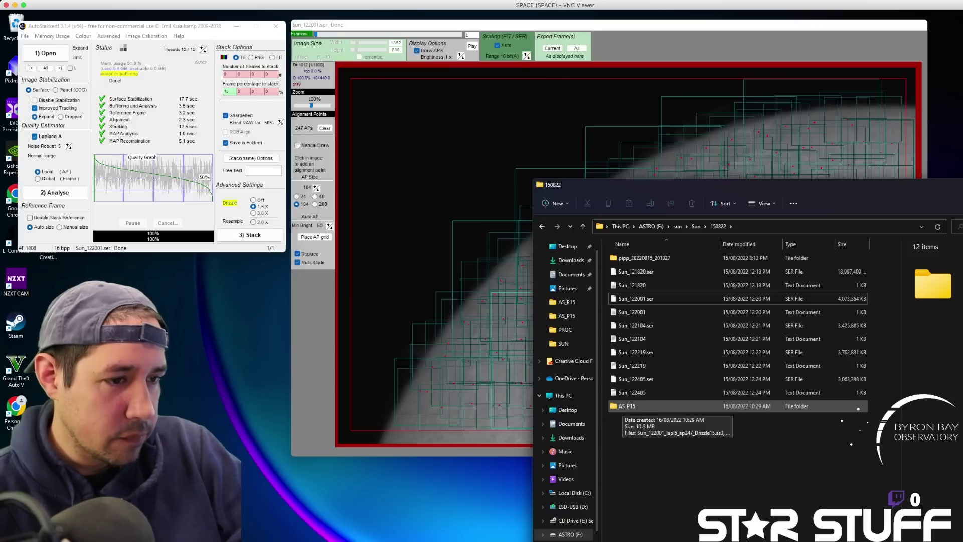
double_click(627, 406)
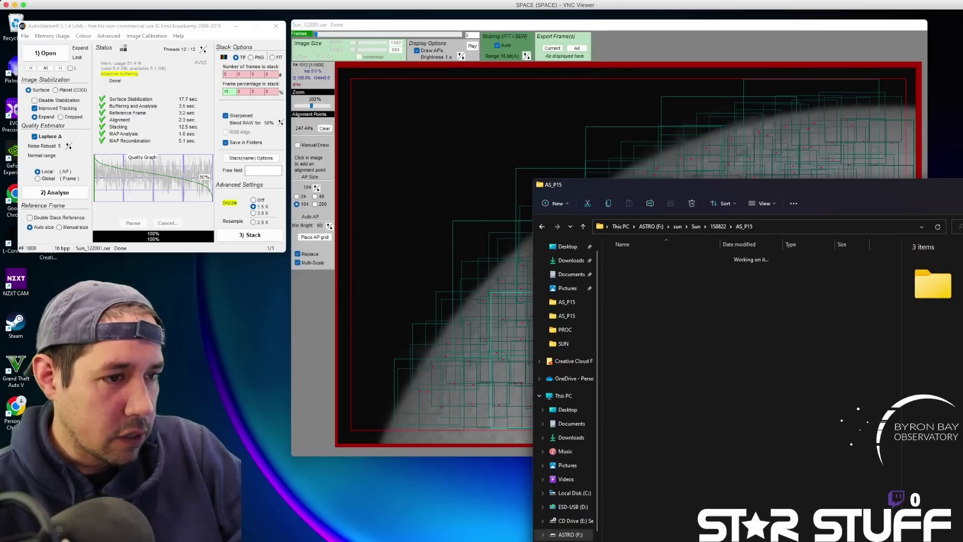
double_click(679, 273)
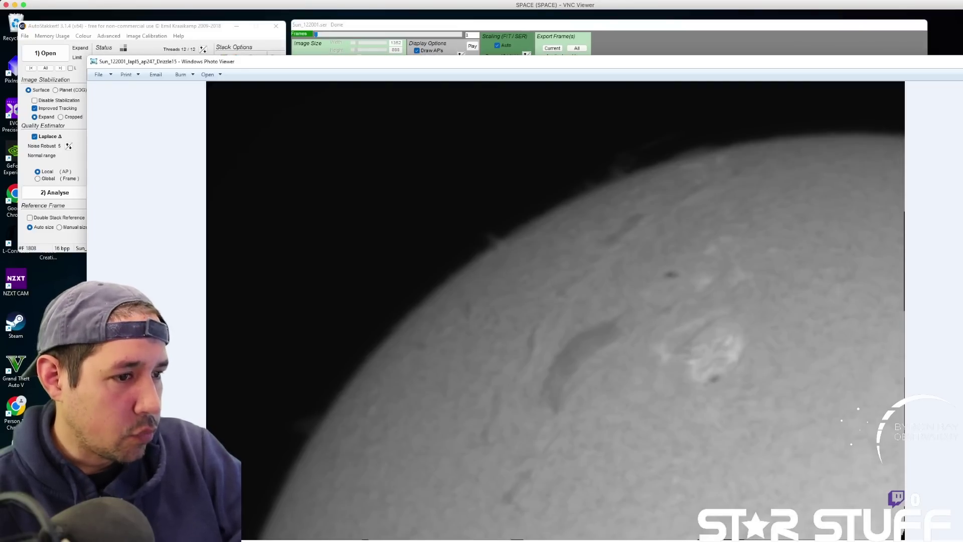
key("alt+F4")
double_click(728, 274)
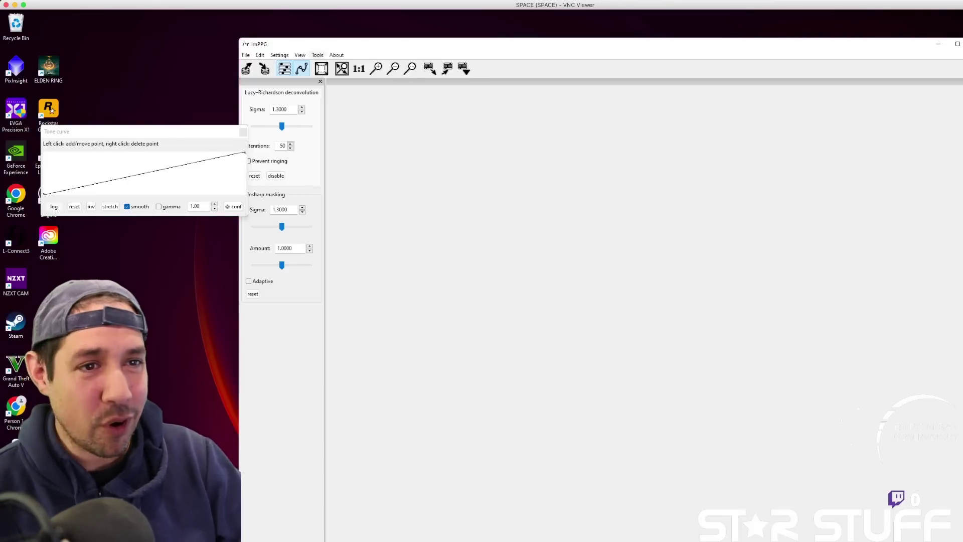
- View the version information of ImPPG
left_click(337, 55)
left_click(358, 66)
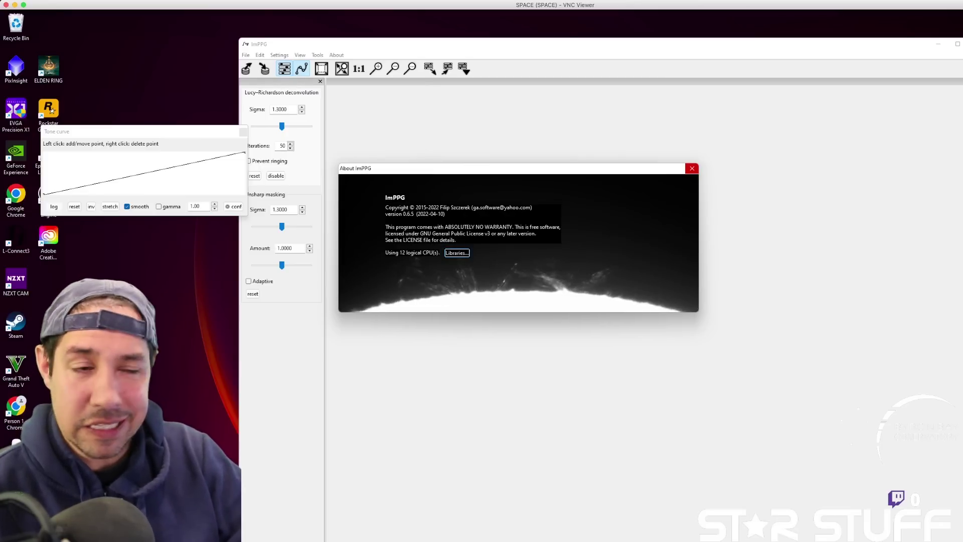
left_click(692, 168)
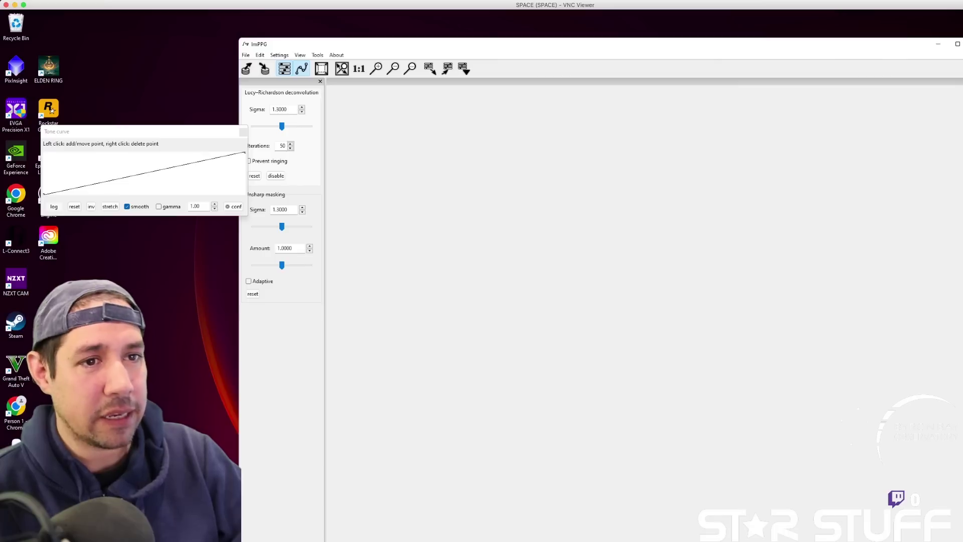
- Open the stacked image Sun_122001_lapl5_ap247_Drizzle15 from the AS_P15 folder in ImPPG
left_click_drag(371, 46, 415, 63)
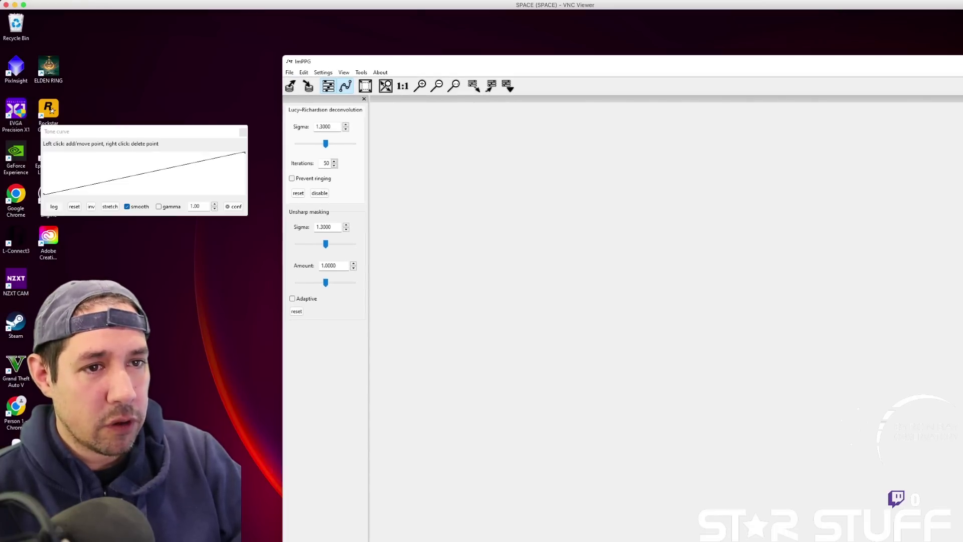
left_click(290, 86)
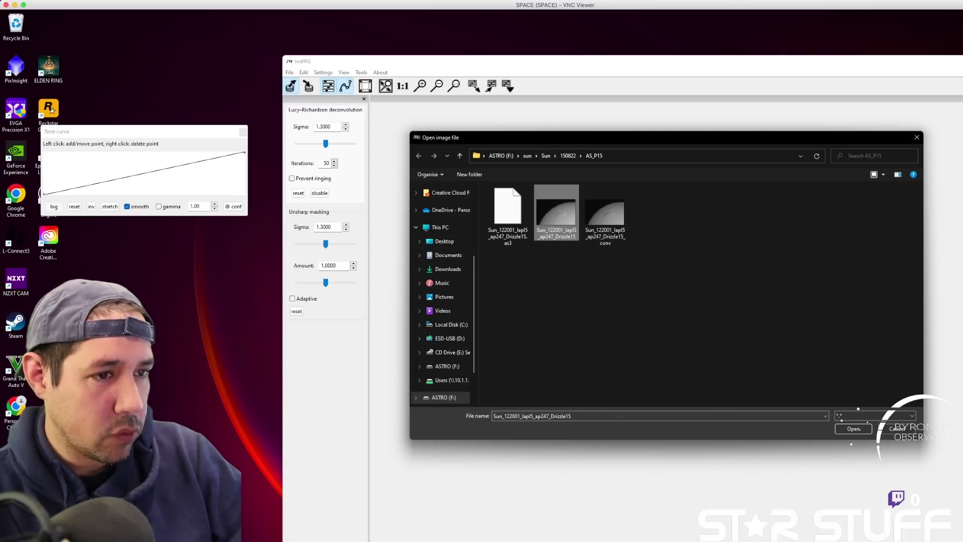
left_click(853, 428)
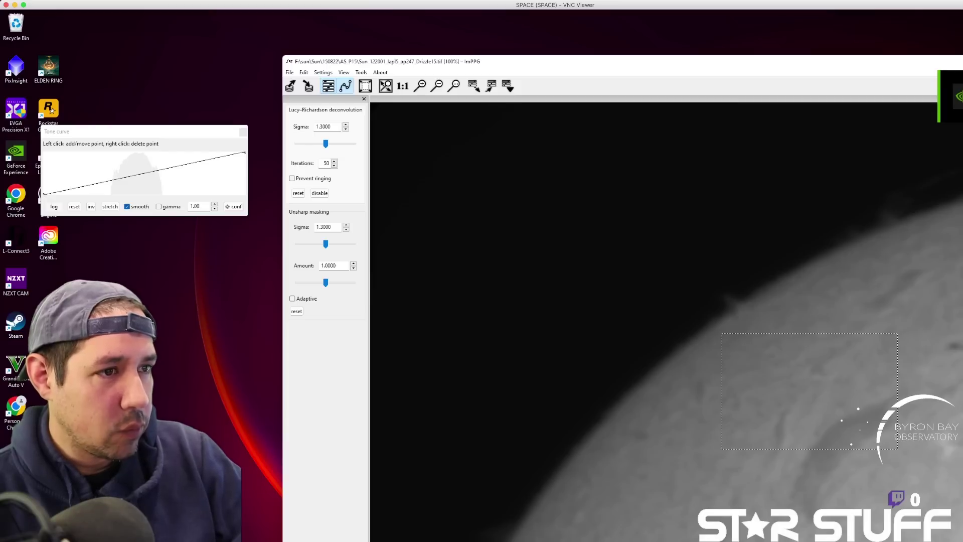
left_click_drag(728, 64, 625, 31)
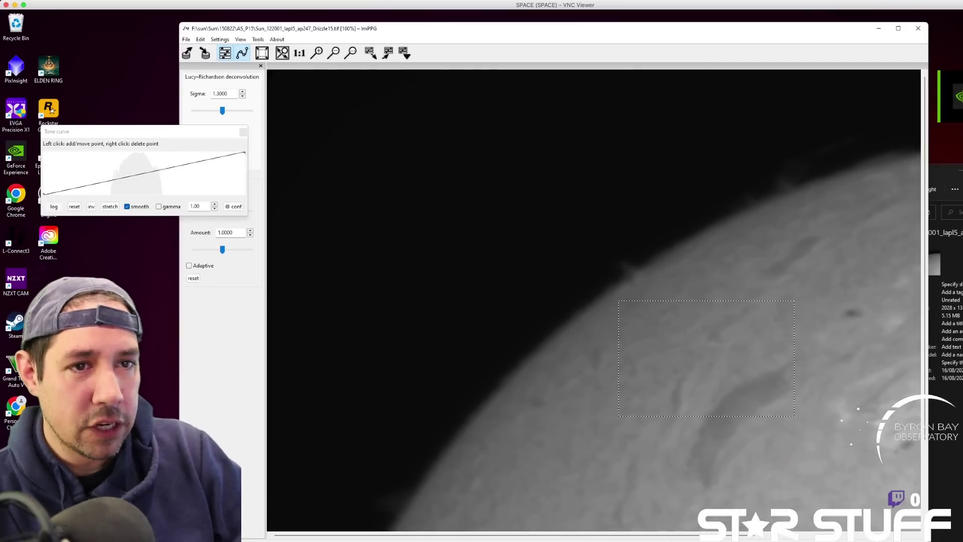
- Look at the processing back end options in the settings
left_click(219, 39)
mouse_move(267, 49)
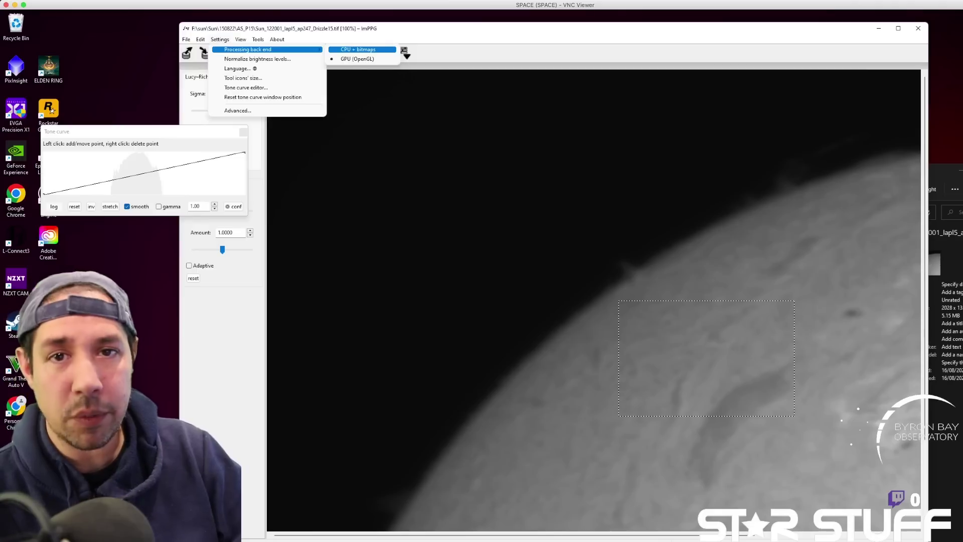
key("Escape")
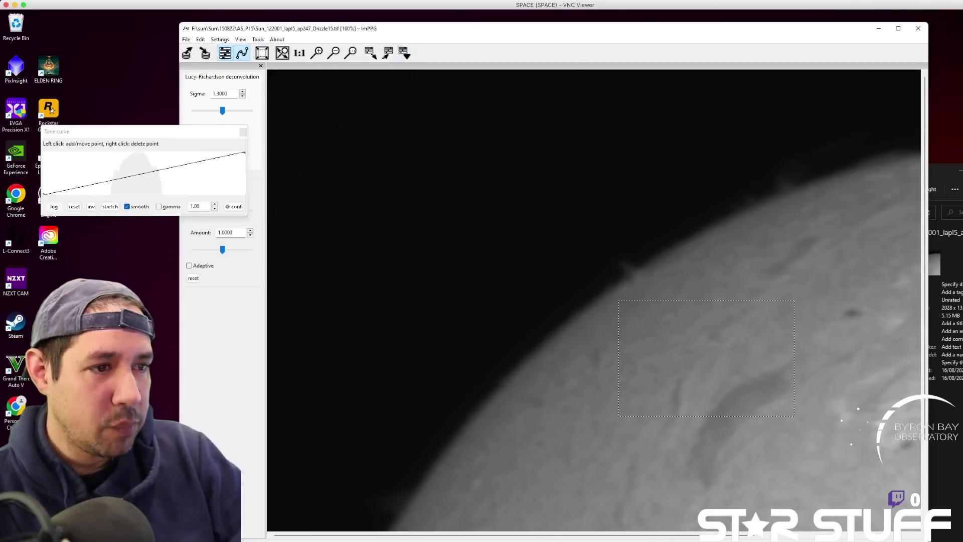
- Select a processing region spanning the solar limb, covering both dark sky and part of the disc
left_click_drag(440, 32, 397, 26)
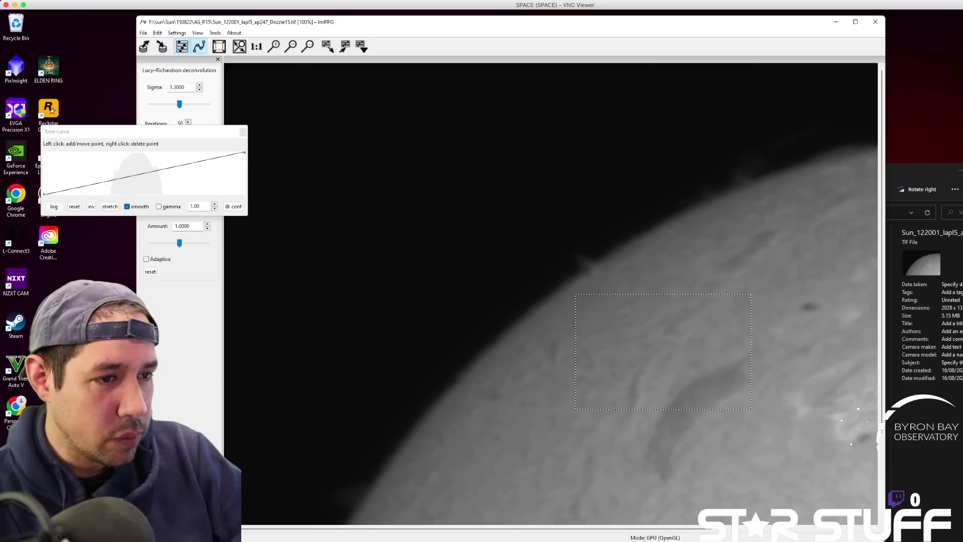
left_click_drag(651, 374, 410, 159)
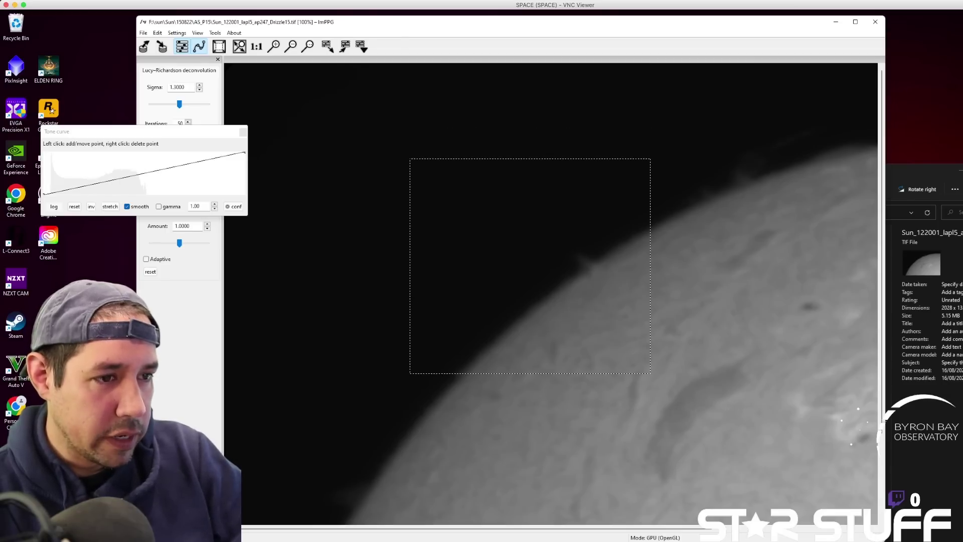
- Move the tone curve window off the sharpening controls, extend processing to the whole image and fit it in view
left_click_drag(150, 131, 166, 304)
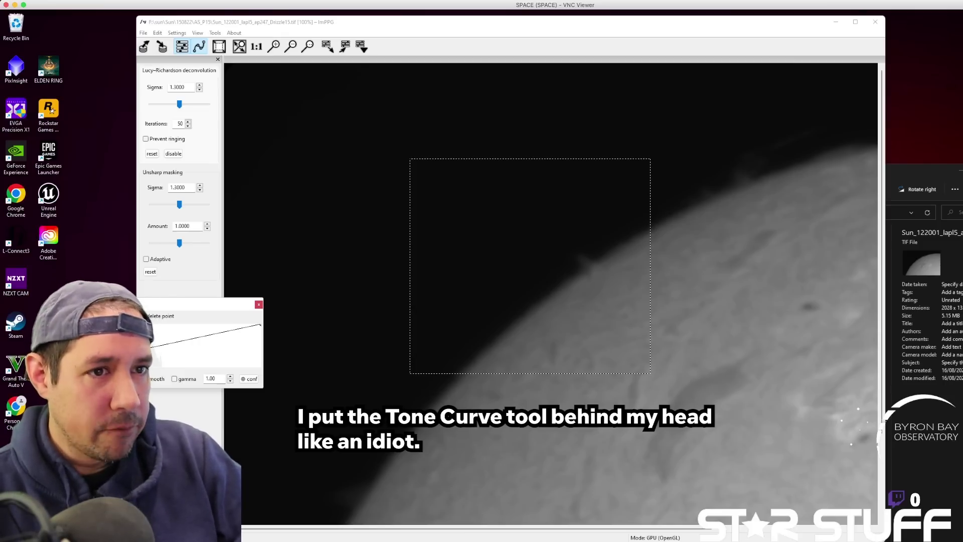
left_click(219, 46)
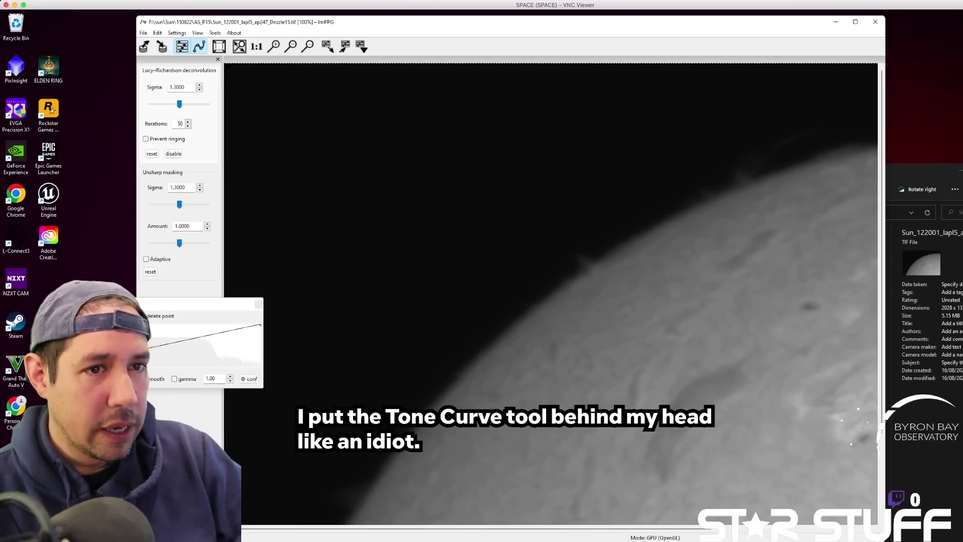
left_click(240, 46)
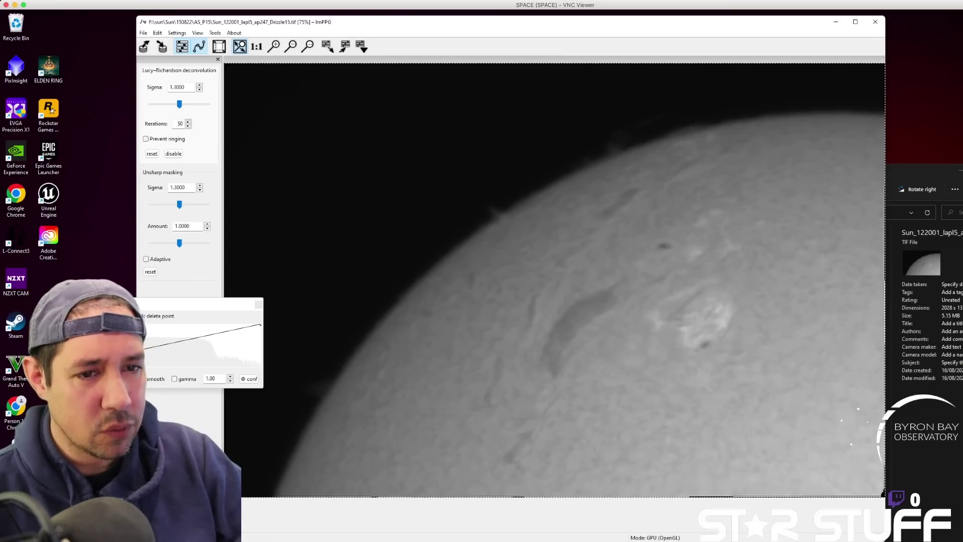
- Try shaping the non-inverted tone curve with several added points to brighten the faint detail around the solar limb
mouse_move(152, 347)
left_mouse_down()
mouse_move(160, 356)
mouse_move(152, 332)
left_mouse_up()
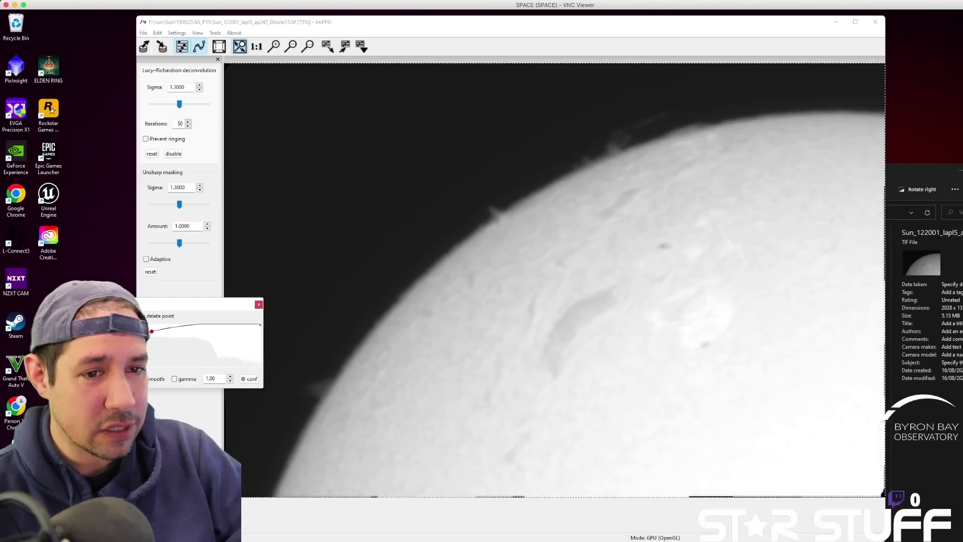
left_click_drag(152, 331, 157, 345)
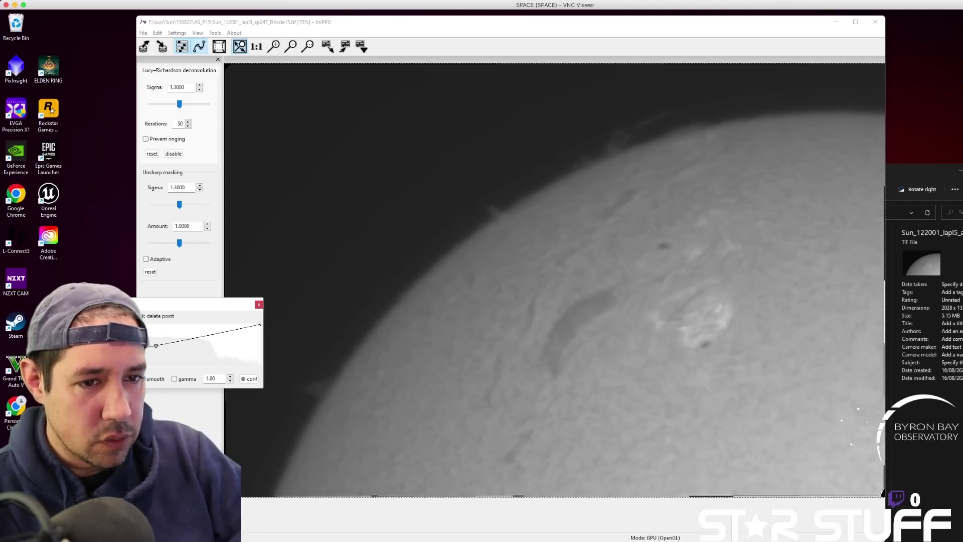
left_click_drag(216, 334, 215, 334)
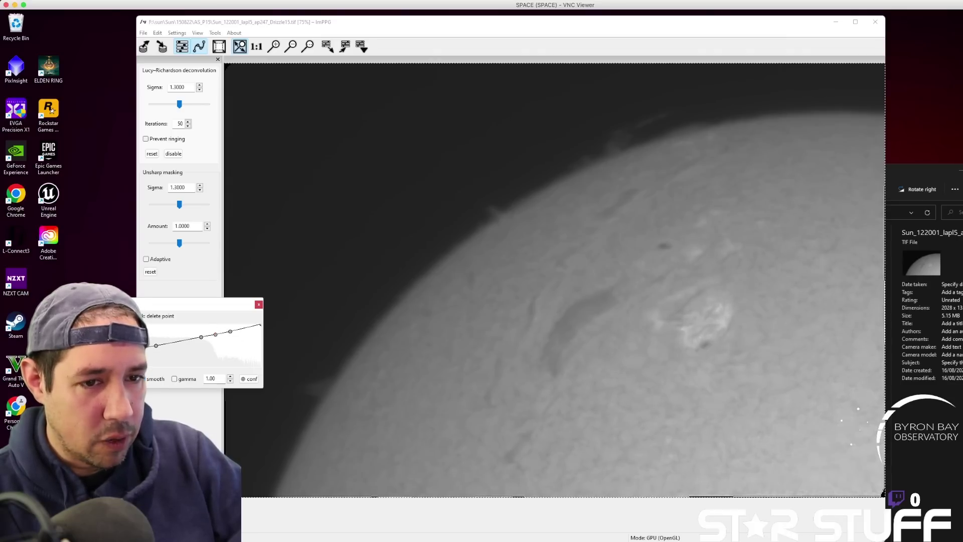
left_click(173, 338)
mouse_move(174, 339)
left_mouse_down()
mouse_move(174, 326)
mouse_move(177, 341)
left_mouse_up()
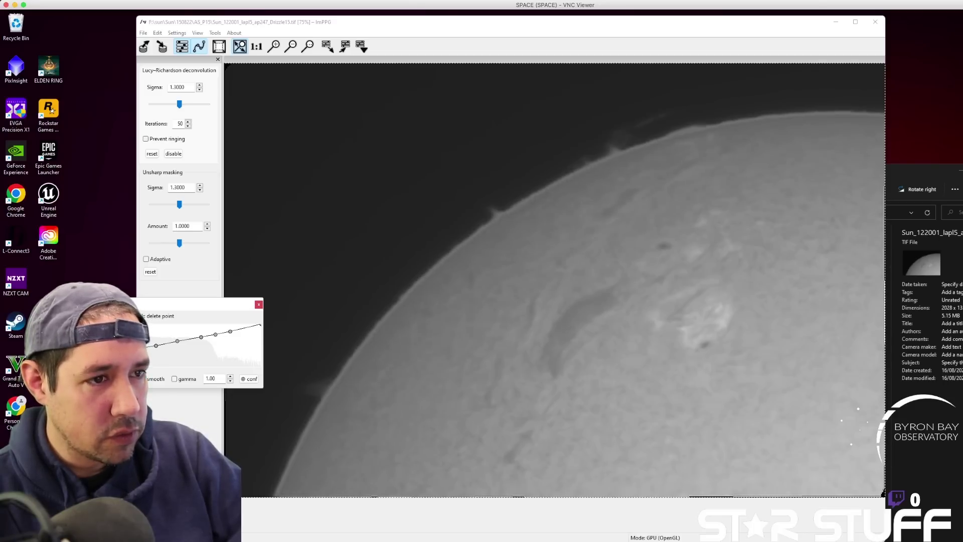
left_click_drag(156, 346, 155, 349)
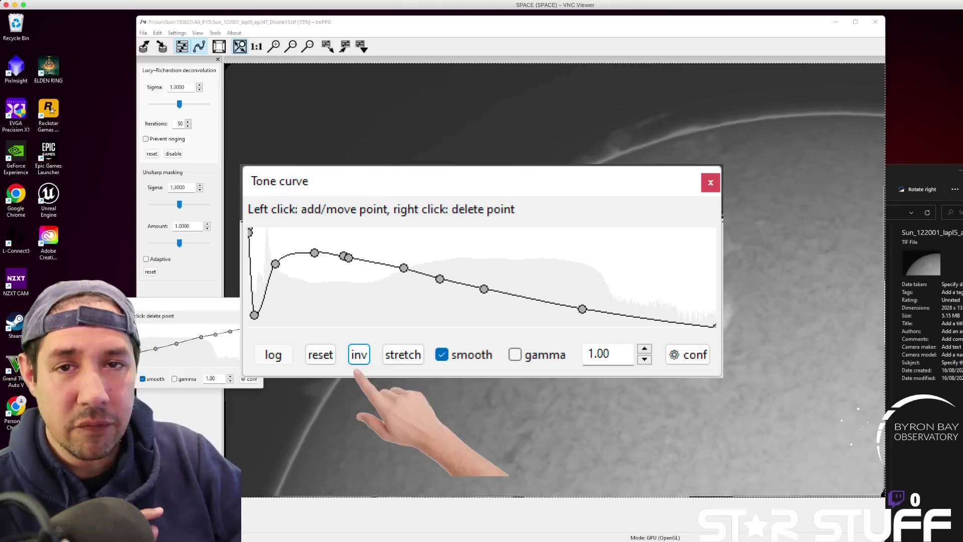
- Reset the tone curve, invert it and add points that bring out the limb and prominences against the sky
left_click(107, 379)
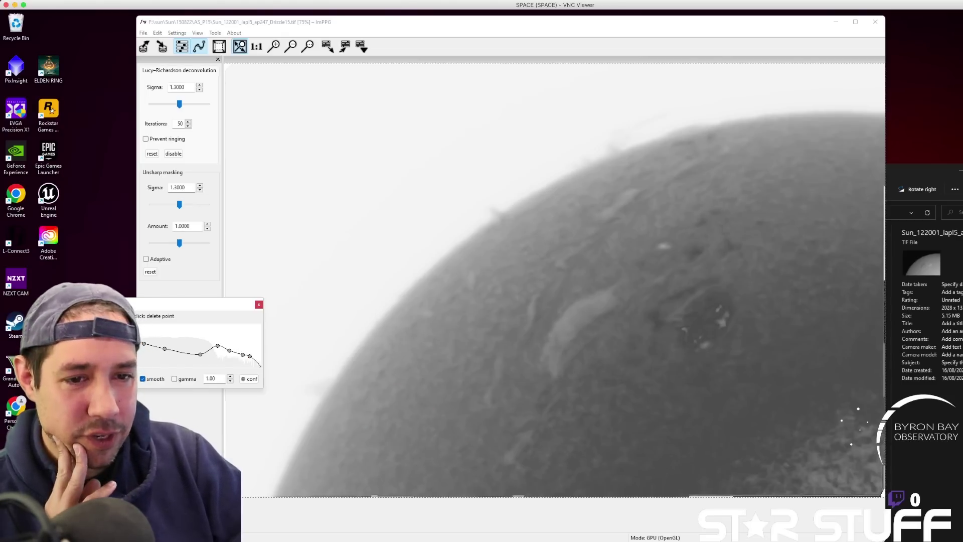
left_click(114, 378)
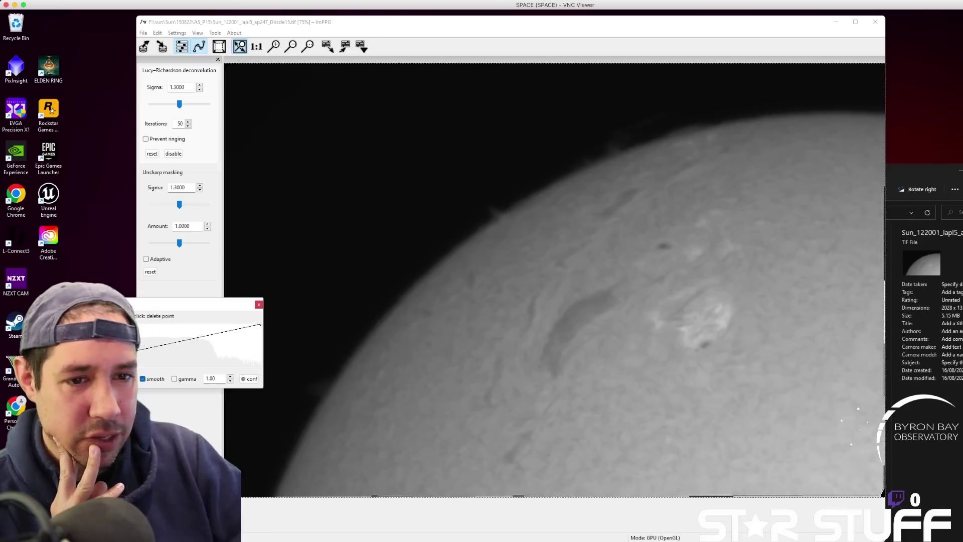
left_click(105, 378)
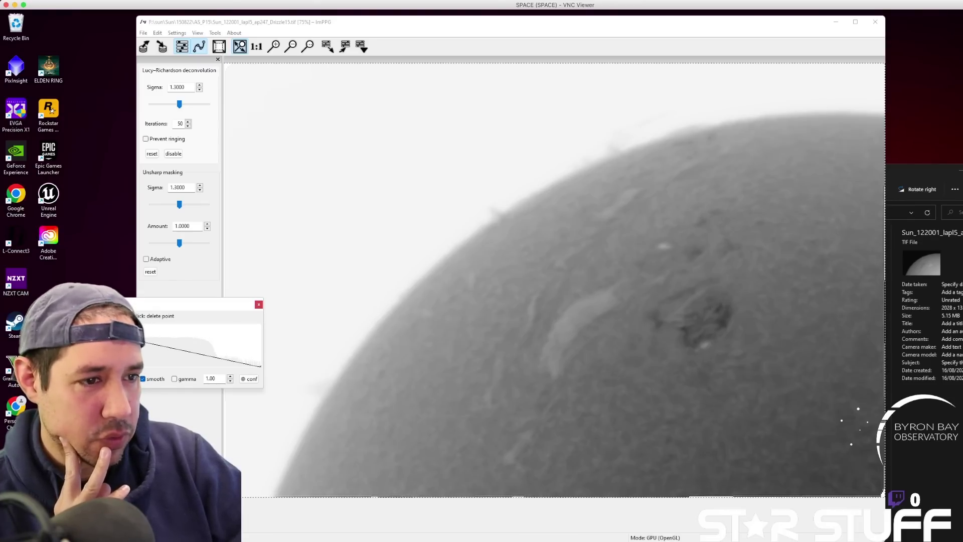
left_click(161, 349)
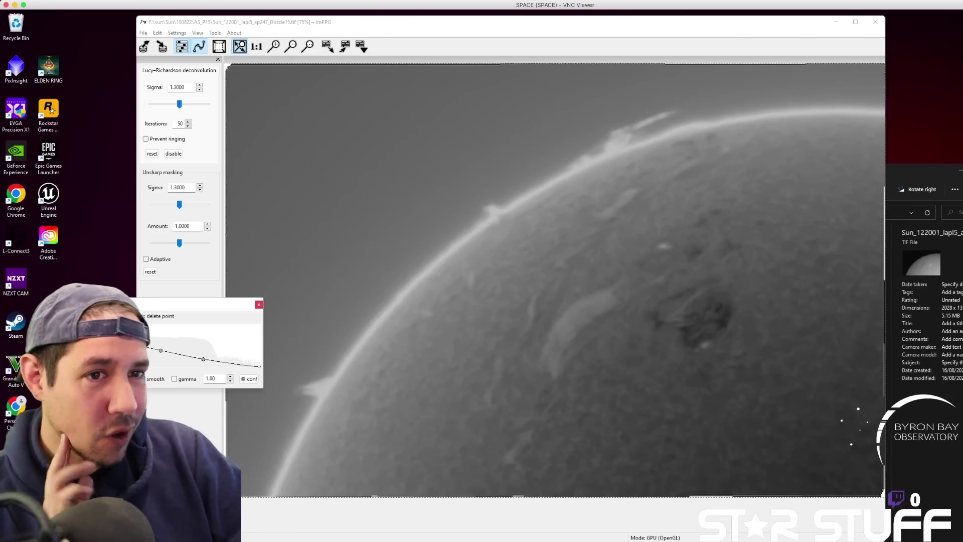
- Raise the Lucy–Richardson deconvolution sigma to 2.6694 and check the sharpened surface detail
left_click(179, 104)
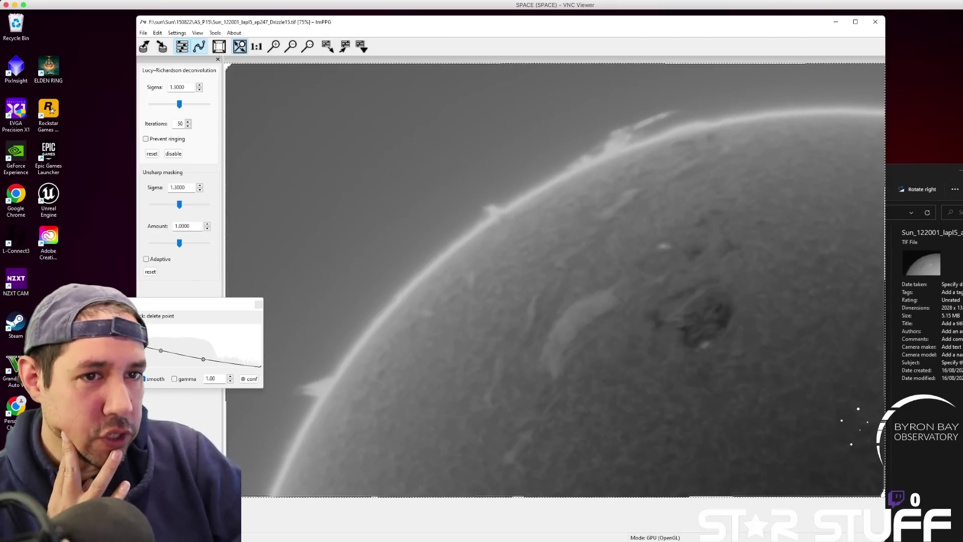
left_click_drag(179, 104, 191, 104)
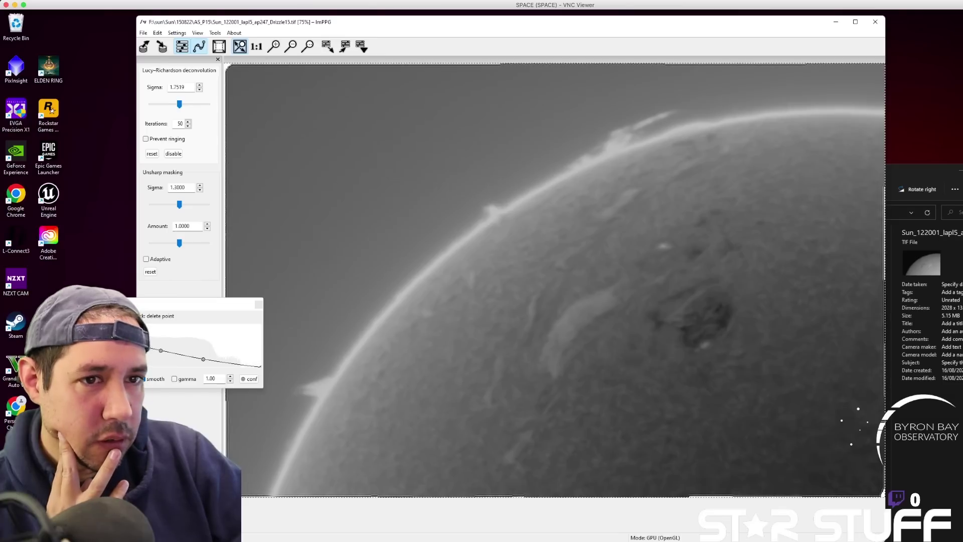
key("Right")
key("Right")
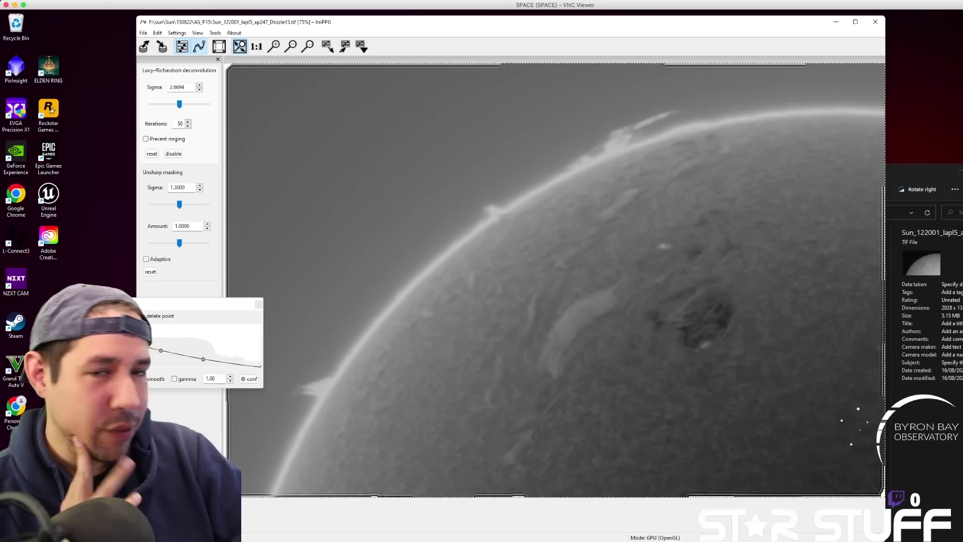
left_click(273, 46)
left_click(273, 46)
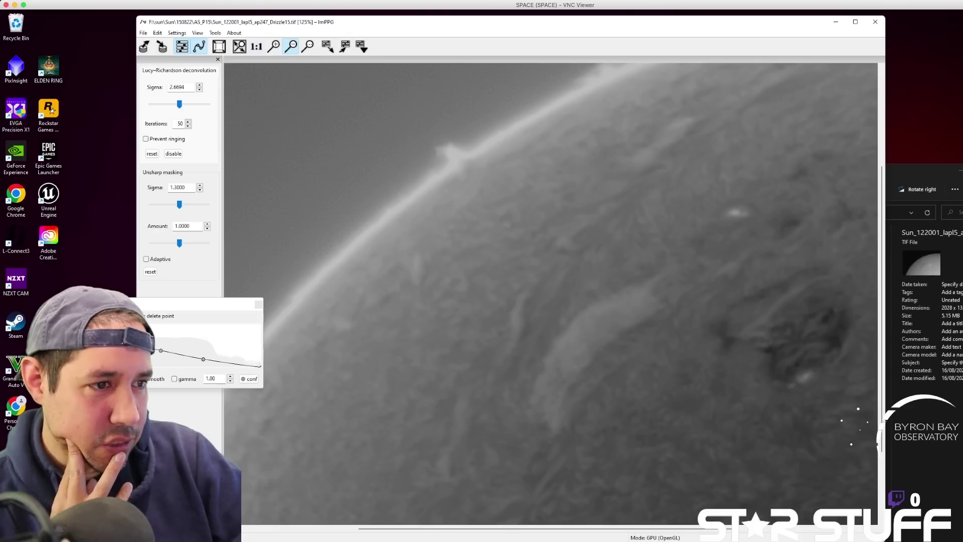
left_click(291, 46)
left_click(290, 46)
left_click(291, 46)
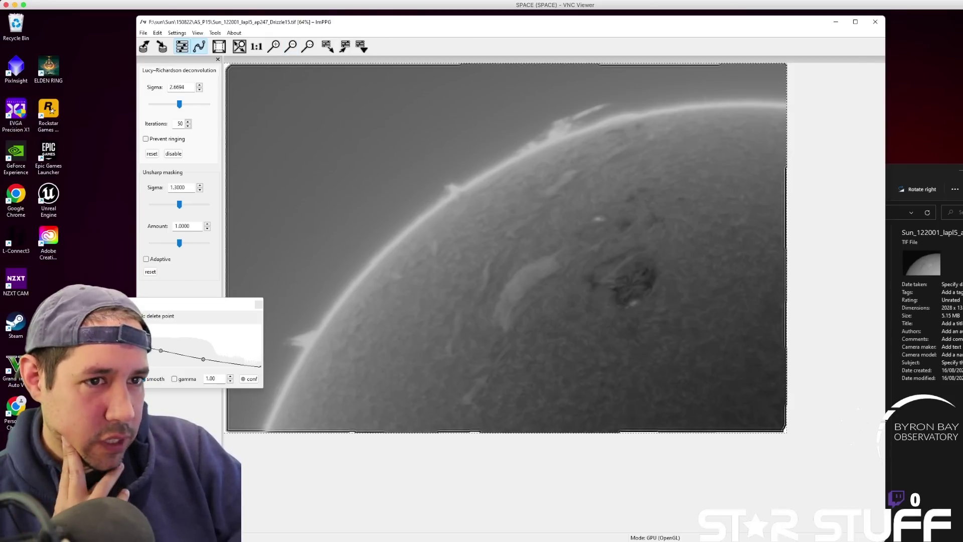
- Preview the processing on several separate regions of the limb and disc, and extend it back to the whole image
left_click_drag(391, 130, 447, 187)
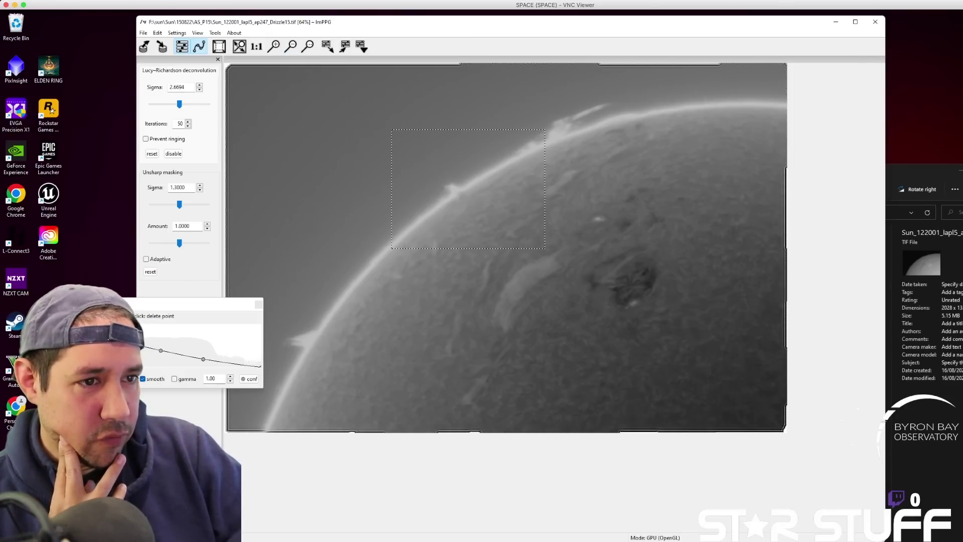
left_click_drag(545, 248, 548, 248)
left_click_drag(307, 230, 461, 324)
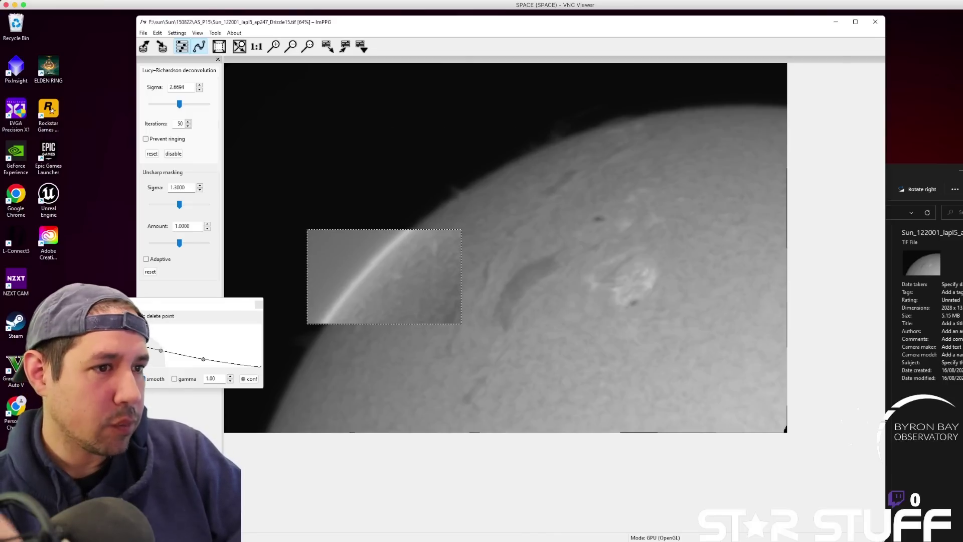
left_click_drag(425, 74, 736, 261)
left_click_drag(429, 325, 521, 359)
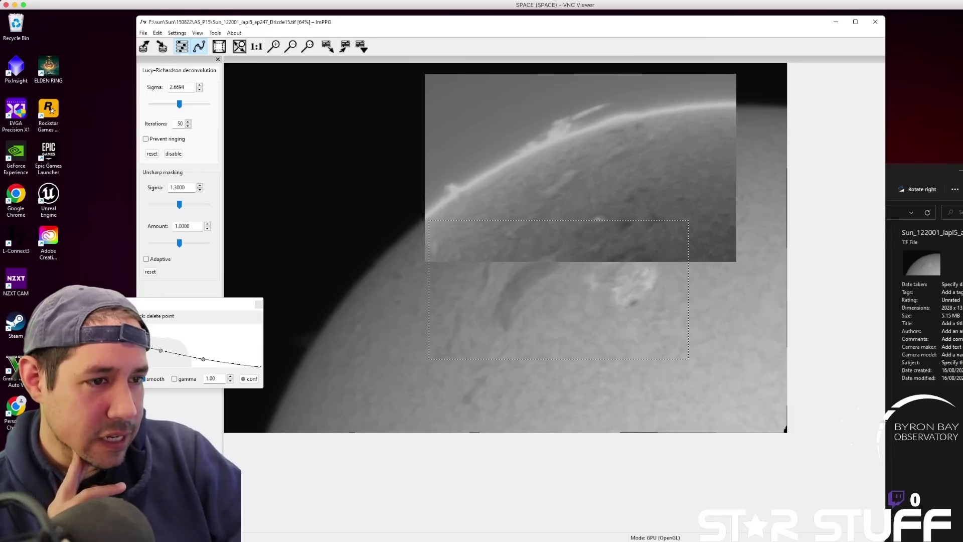
left_click_drag(688, 220, 688, 218)
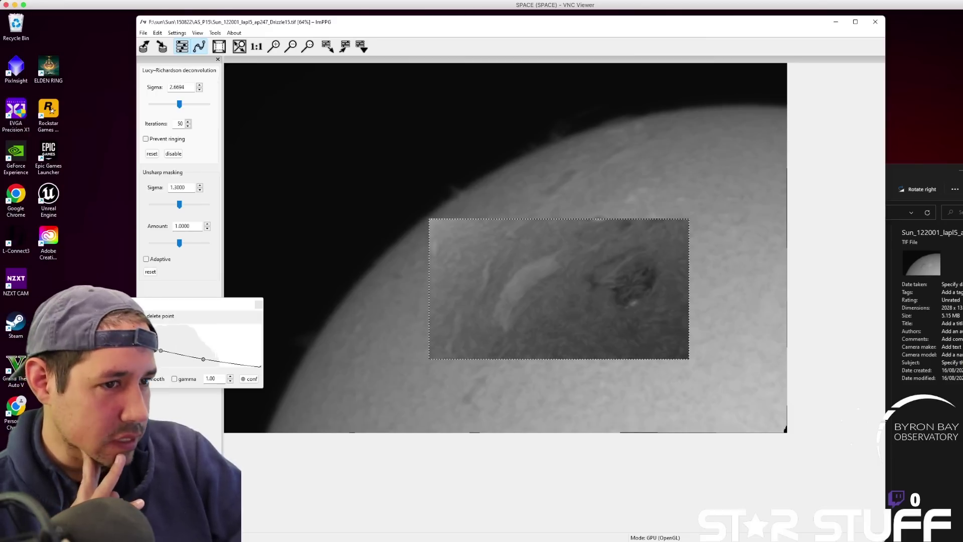
left_click_drag(312, 127, 474, 328)
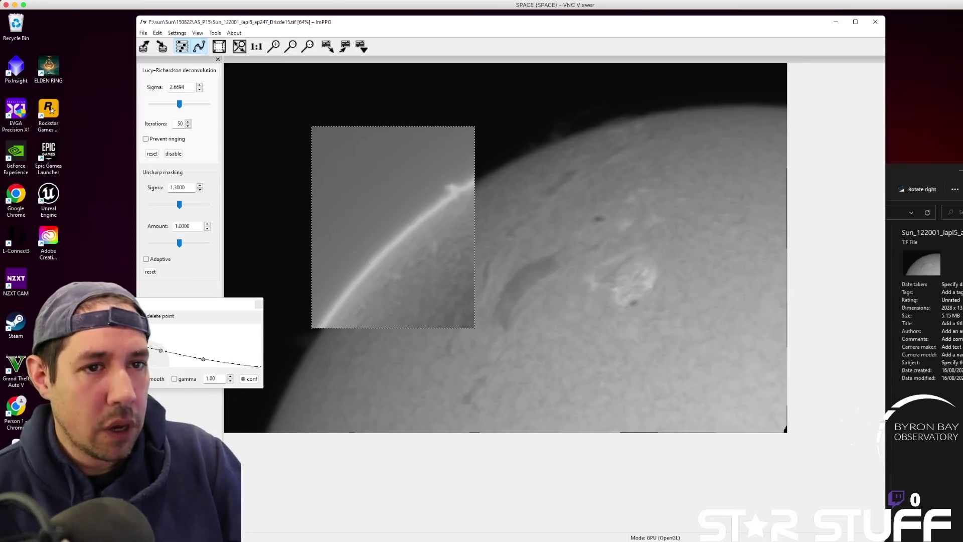
left_click(219, 46)
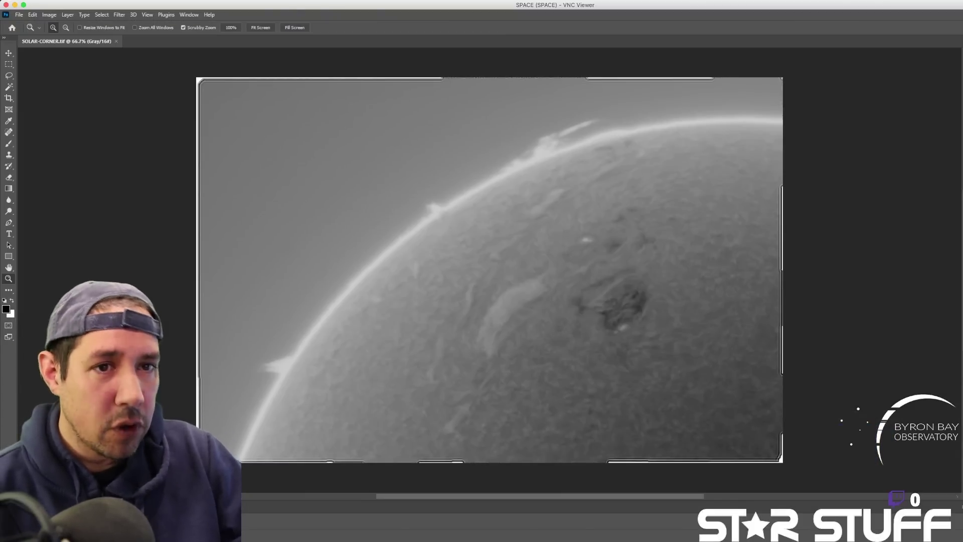
- In Photoshop, convert the grayscale image SOLAR-CORNER.tif to RGB Color mode
left_click(49, 14)
mouse_move(60, 24)
left_click(150, 57)
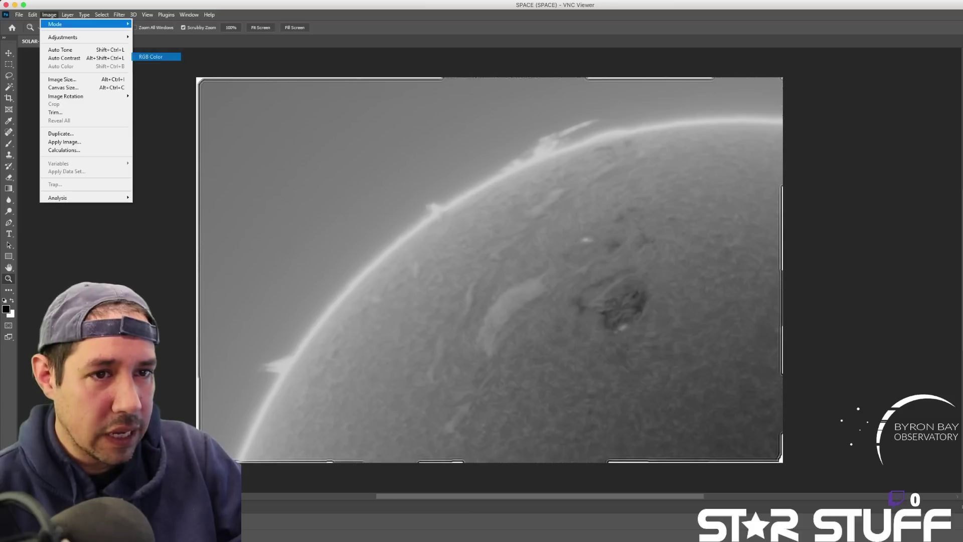
- Crop the image to a rectangular selection just inside the stacking border artifacts and clear the selection
key("m")
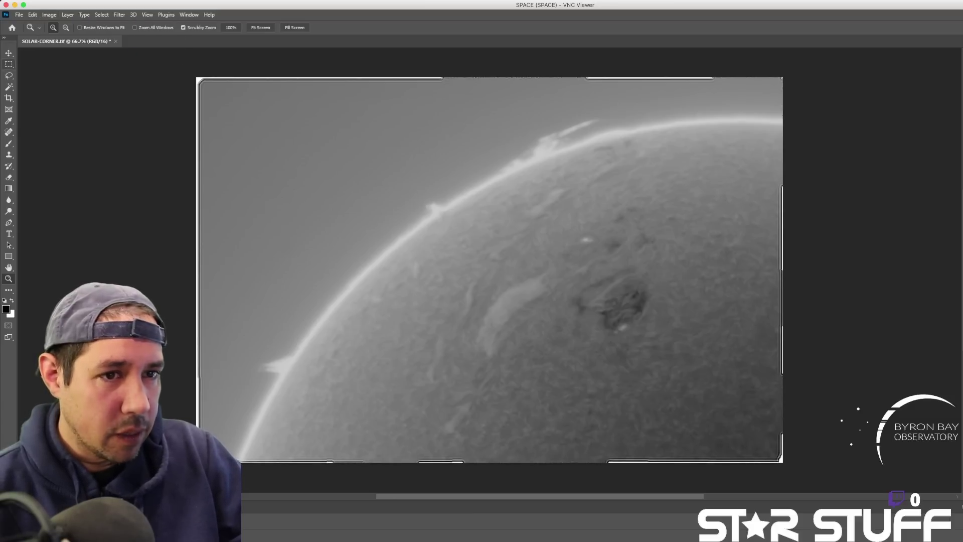
left_click_drag(206, 87, 774, 451)
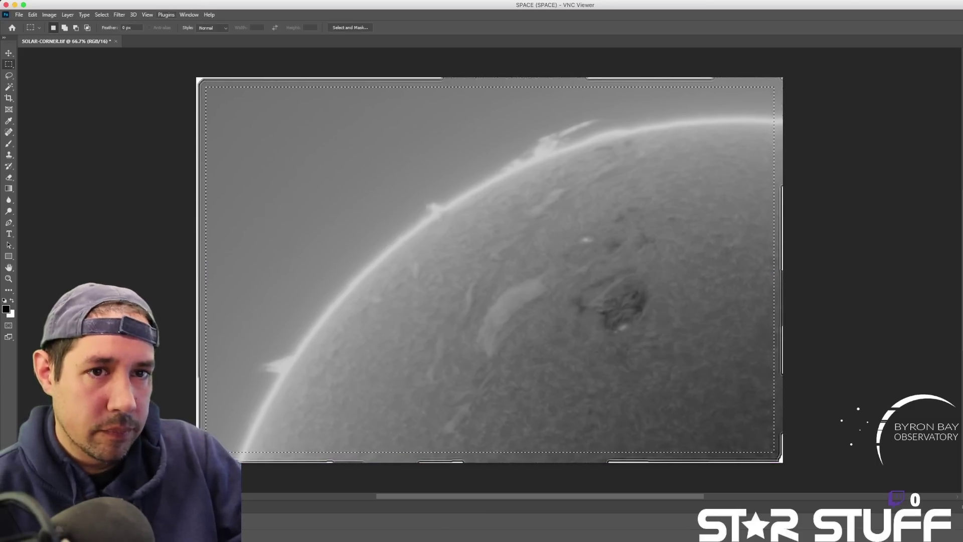
left_click(49, 14)
key("Return")
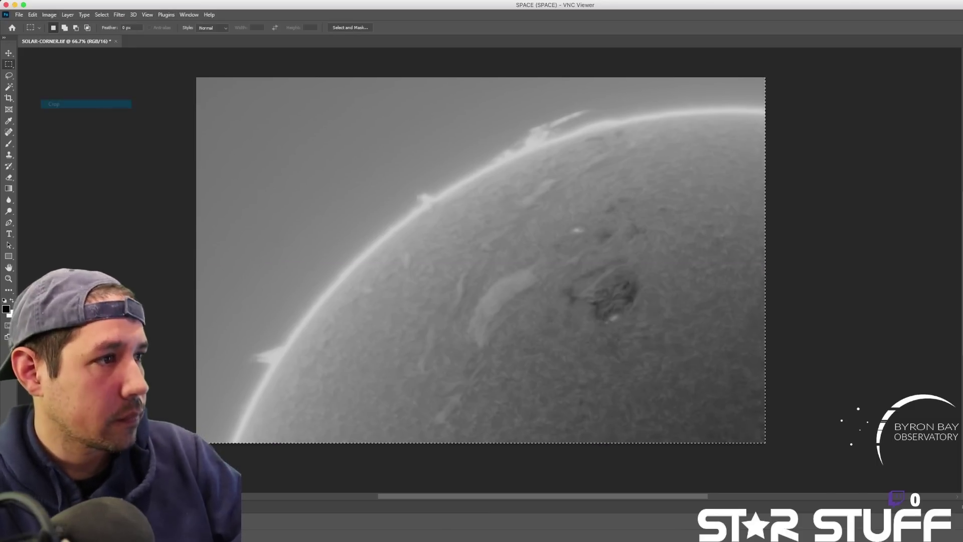
key("ctrl+d")
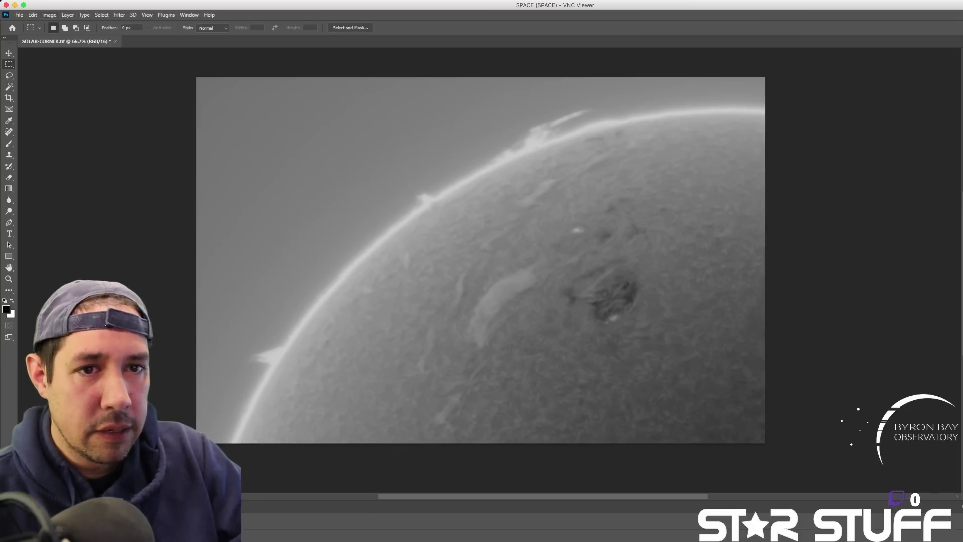
- Colorize the image with a Hue/Saturation adjustment layer at hue 26, saturation 40 and lightness 0, and merge it down
key("alt+i")
key("Down")
key("Down")
key("Down")
key("Down")
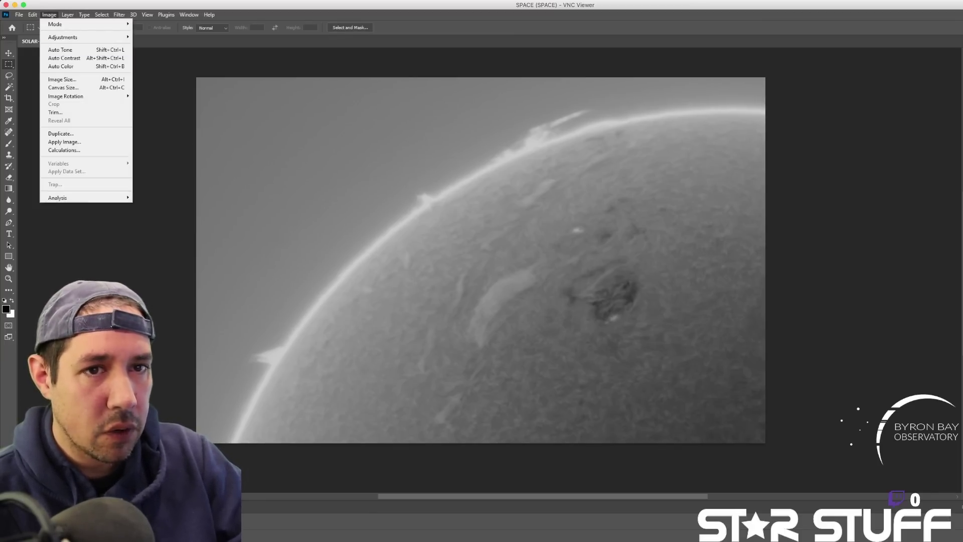
key("Right")
key("Down")
key("Down")
key("Down")
key("Down")
key("Down")
key("Right")
key("Down")
key("Down")
key("Down")
key("Down")
key("Down")
key("Return")
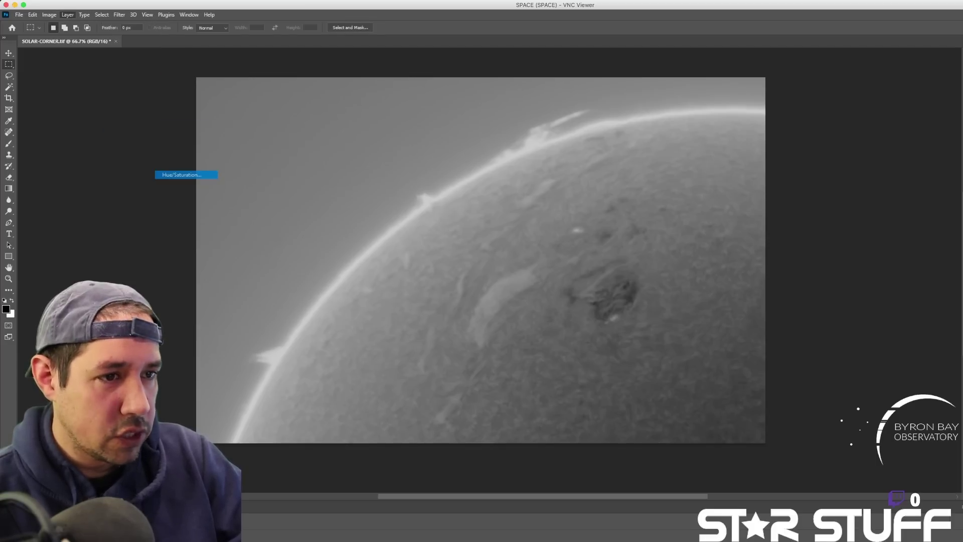
key("Return")
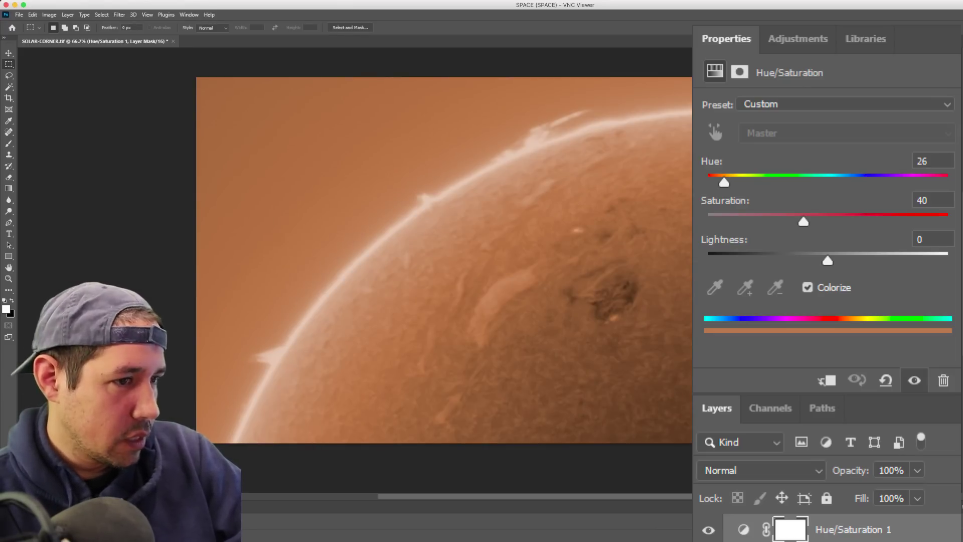
key("ctrl+e")
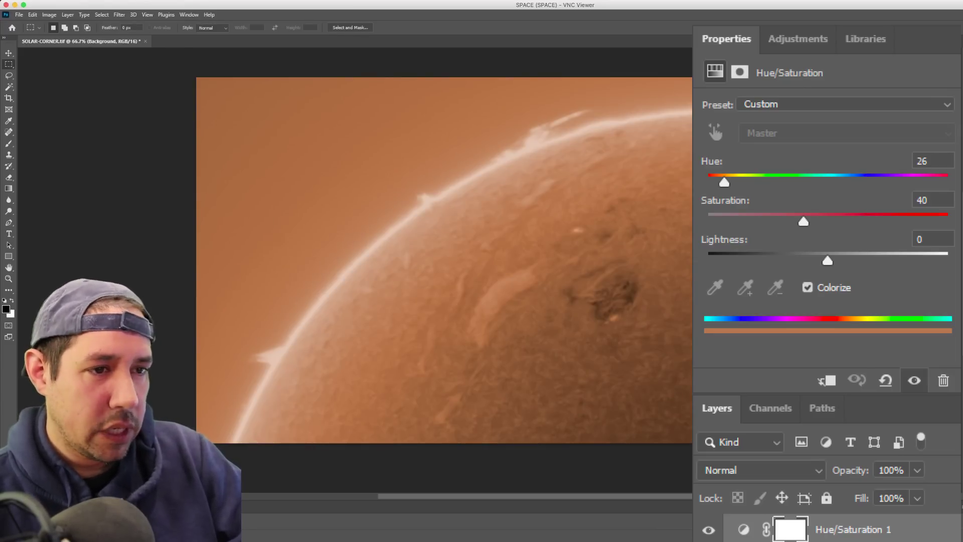
- Add a Levels adjustment layer with input levels 21, 1.00 and 217, and merge it into the background
left_click(67, 14)
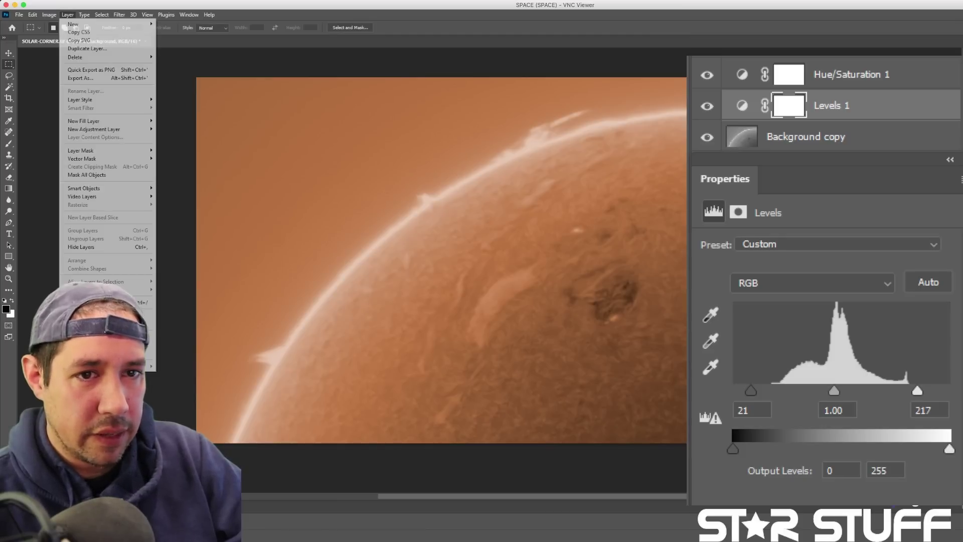
mouse_move(125, 129)
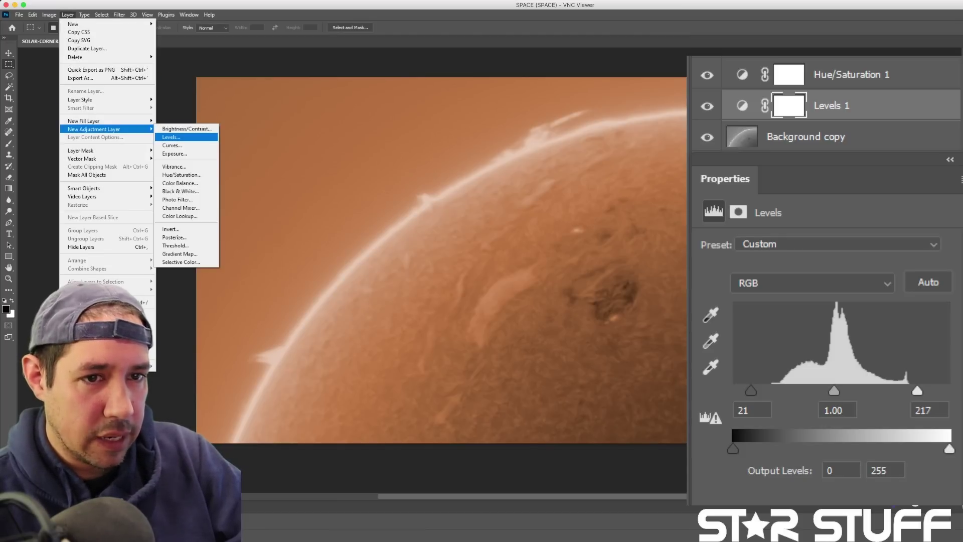
left_click(171, 137)
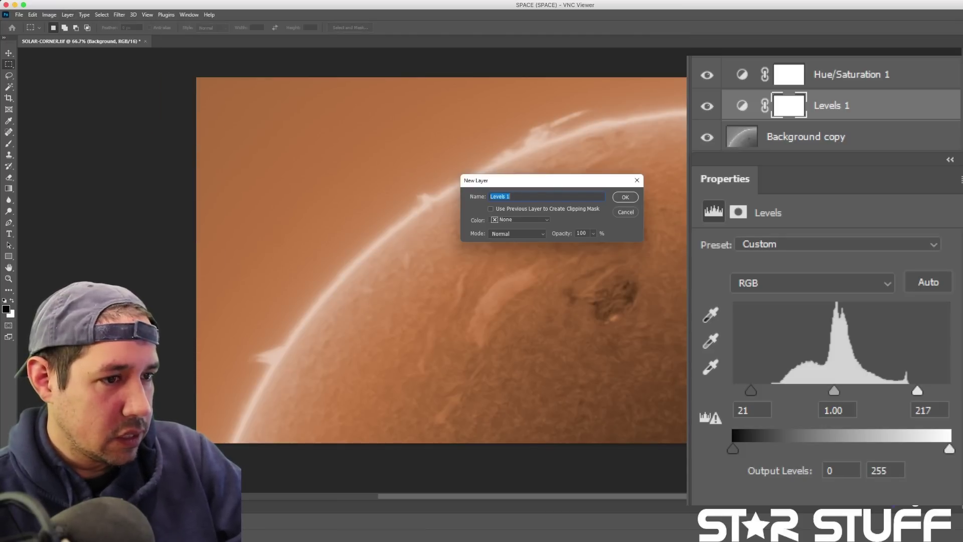
key("Return")
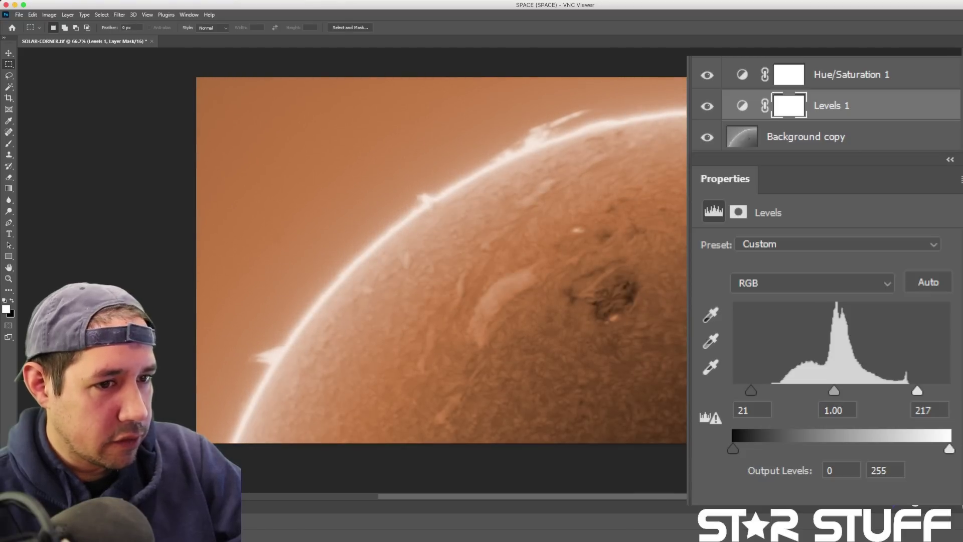
key("shift+Tab")
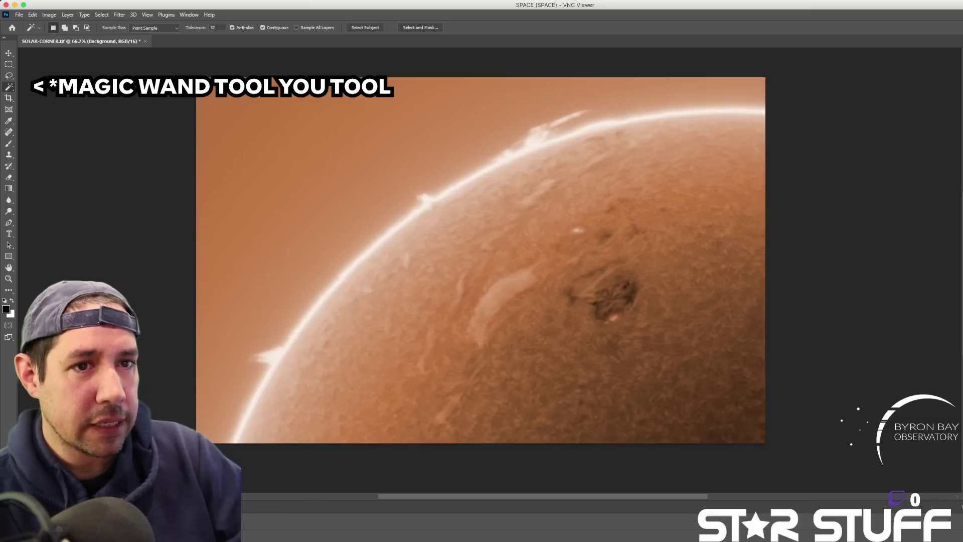
- Select the sky outside the solar limb and prominences with the Magic Wand tool
left_click(321, 165)
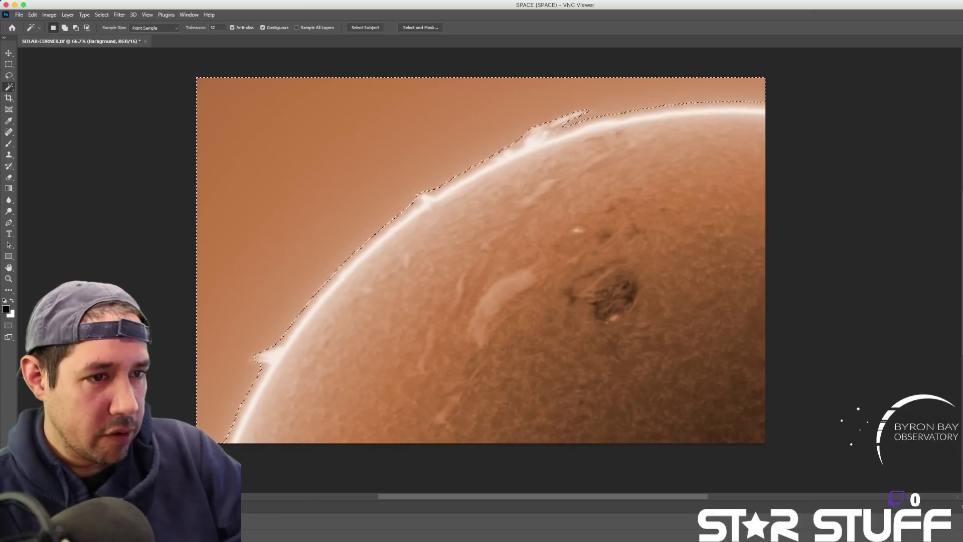